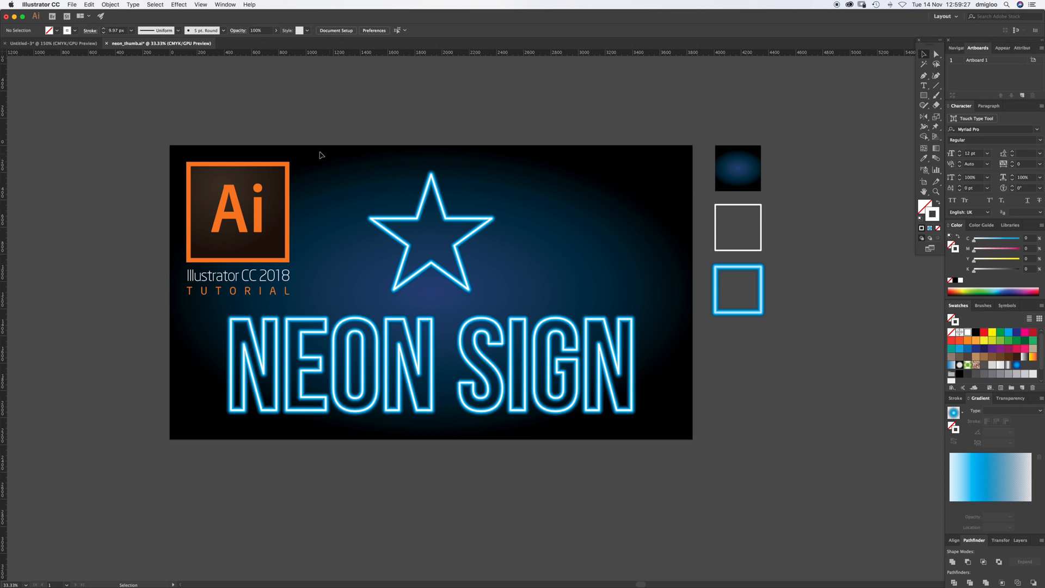
Clear the artboard by deleting the Illustrator logo block, the neon star and lettering, and the gradient background
click(215, 275)
key(Delete)
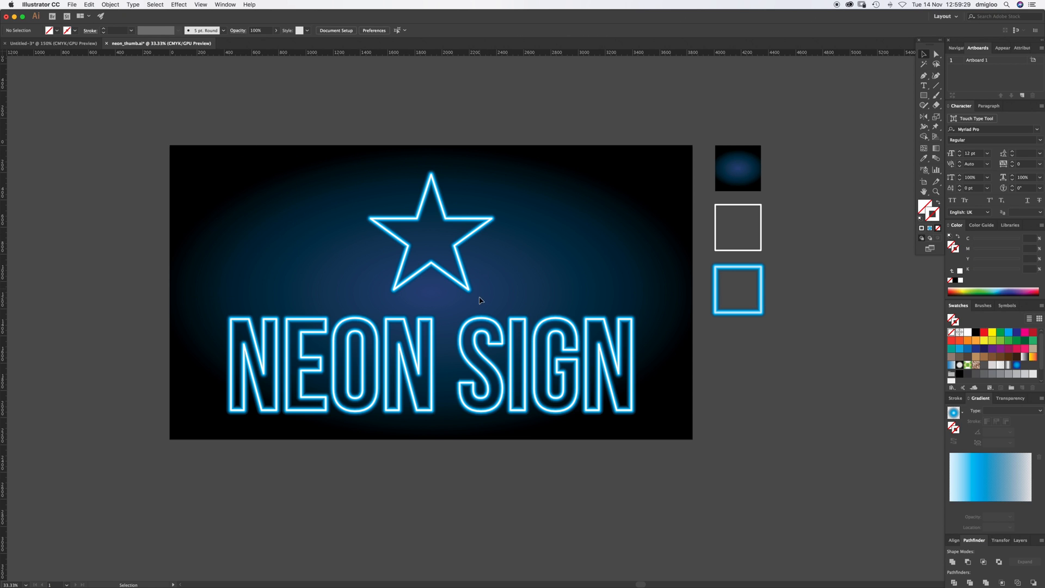
drag(333, 204, 578, 417)
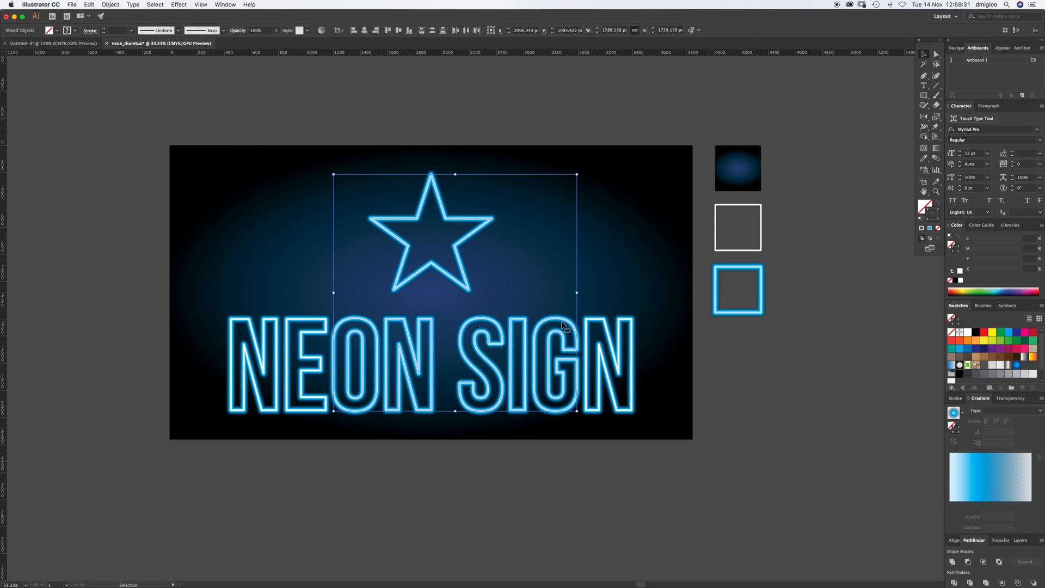
drag(184, 142, 700, 430)
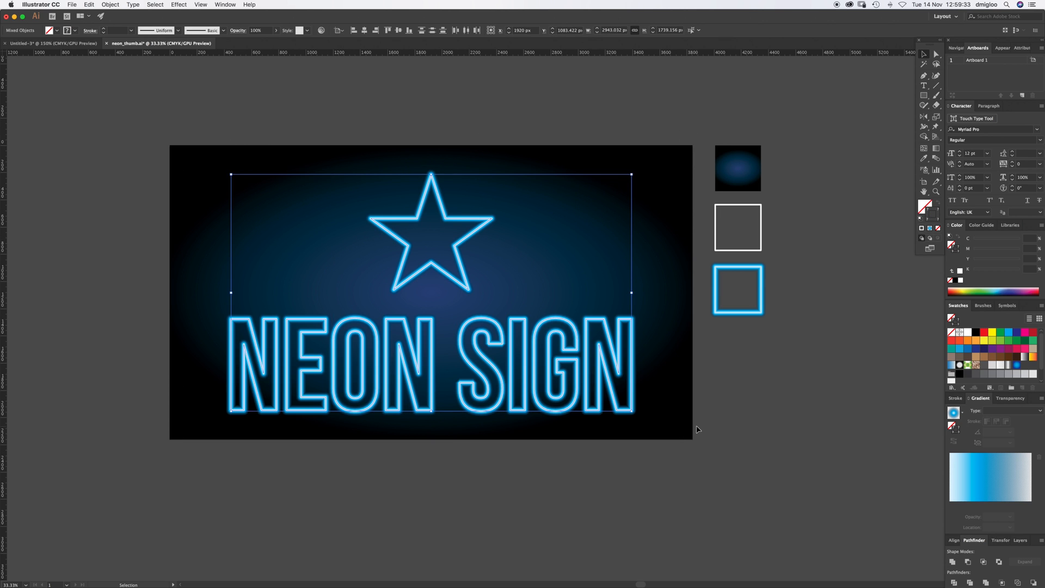
key(Delete)
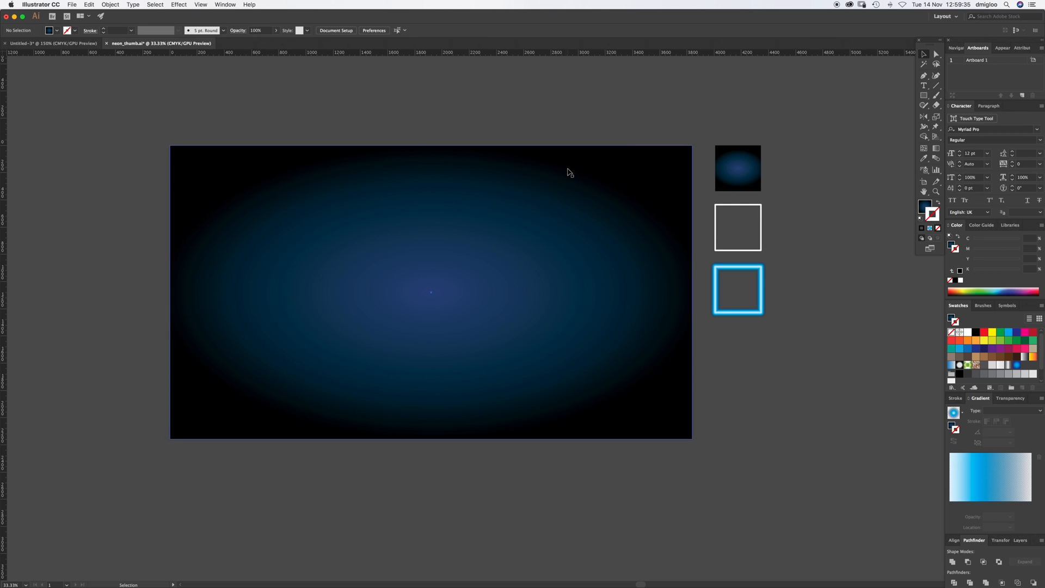
drag(567, 156, 561, 183)
key(Delete)
Check the artboard's dimensions by entering artboard editing from the document setup, and leave it without changes
key(z)
click(701, 251)
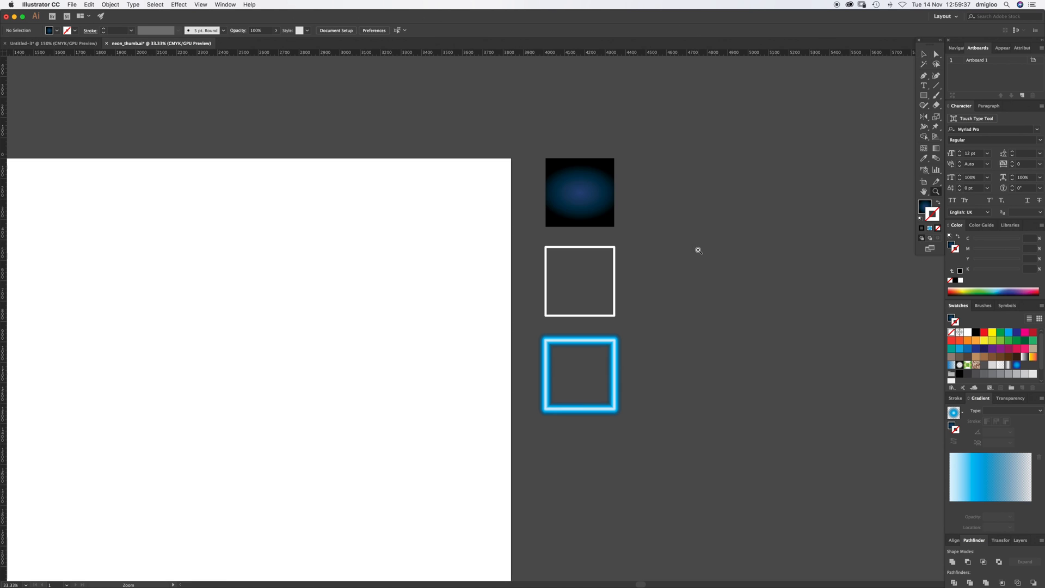
key(v)
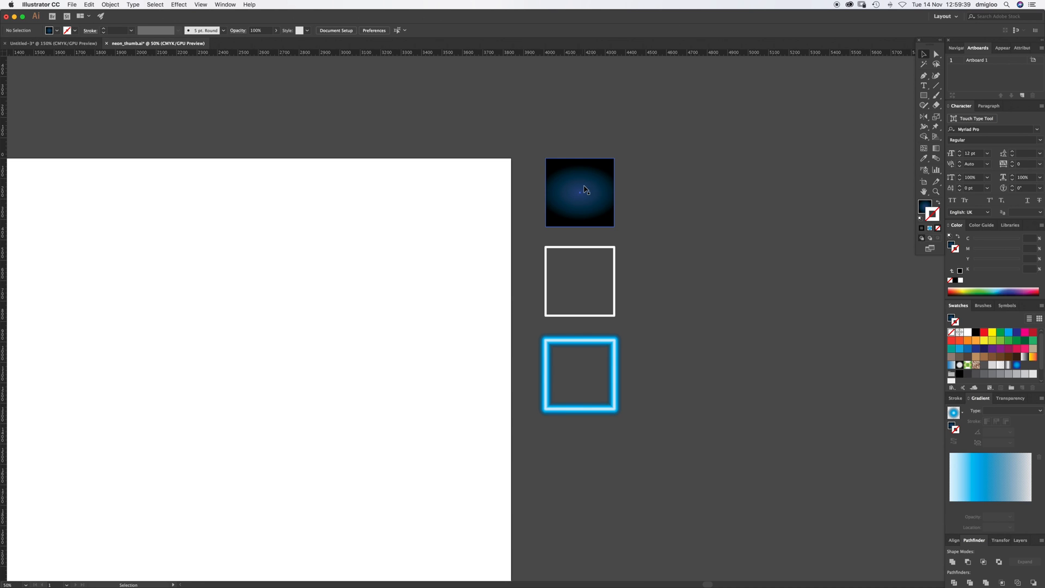
click(614, 282)
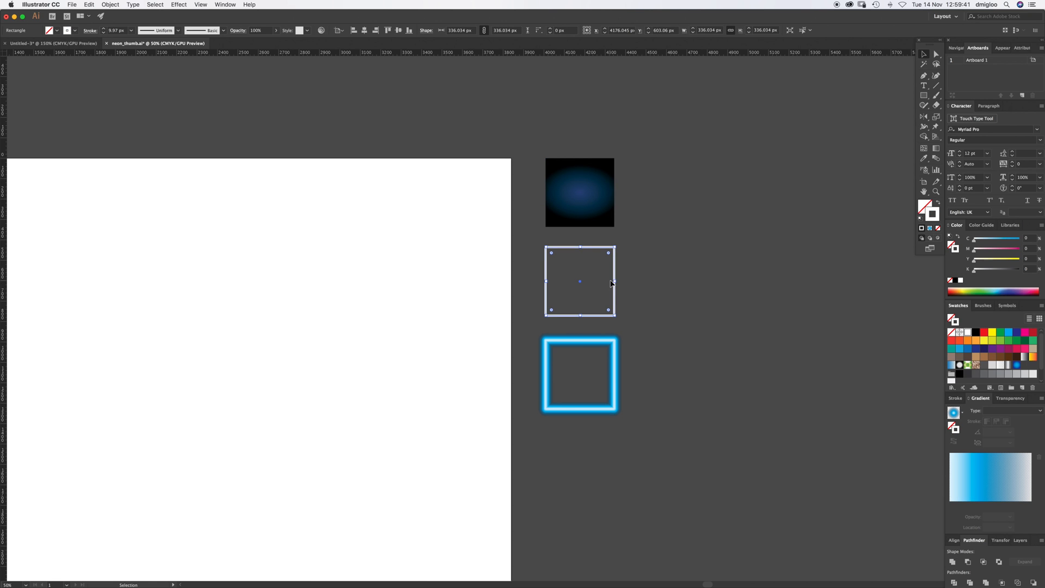
click(413, 302)
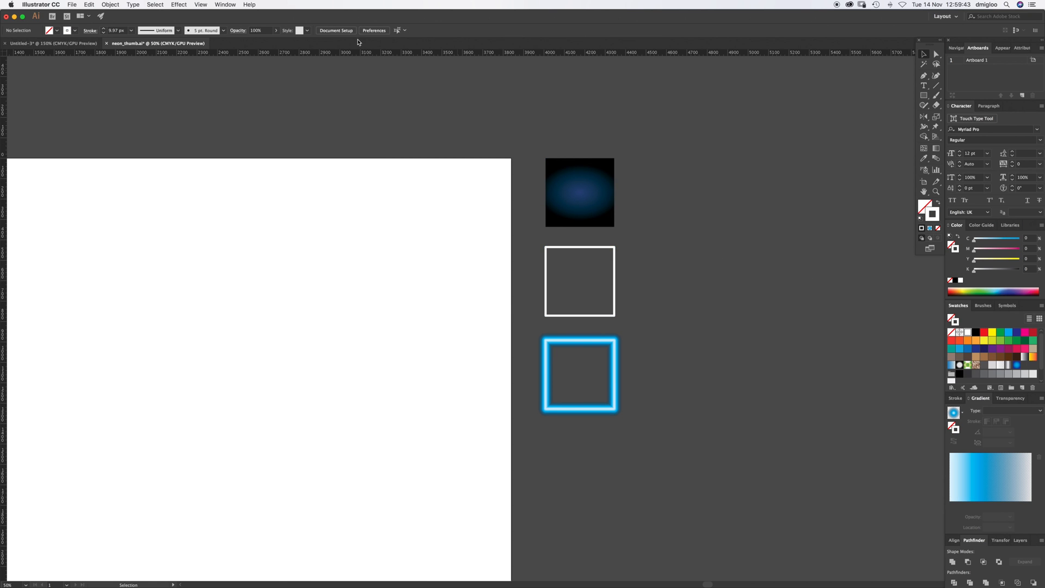
click(349, 31)
click(609, 131)
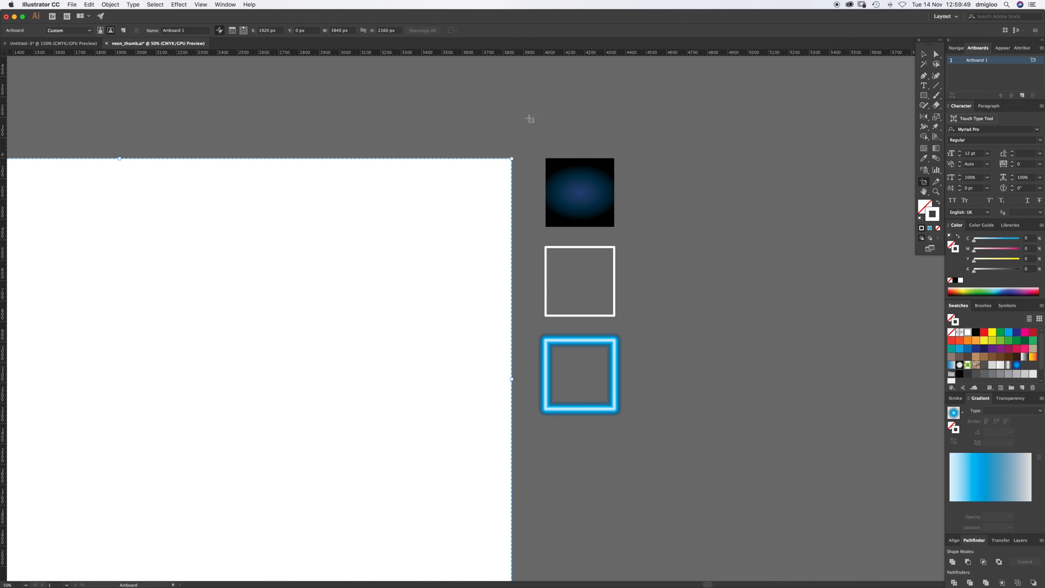
key(Escape)
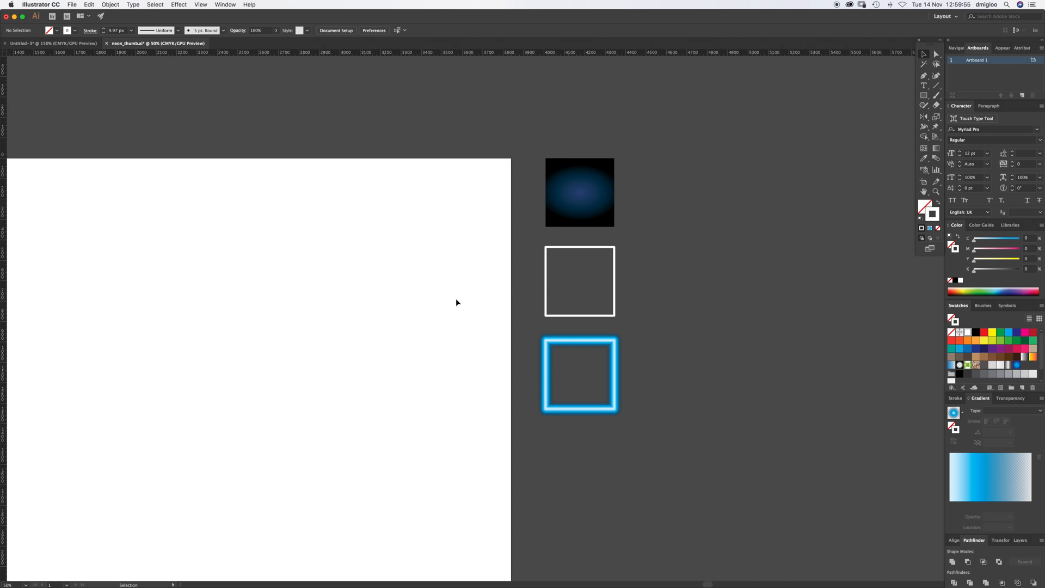
Draw a rectangle about 452 × 410 px beside the sample squares, filled with the dark blue square's radial gradient
drag(441, 305, 518, 270)
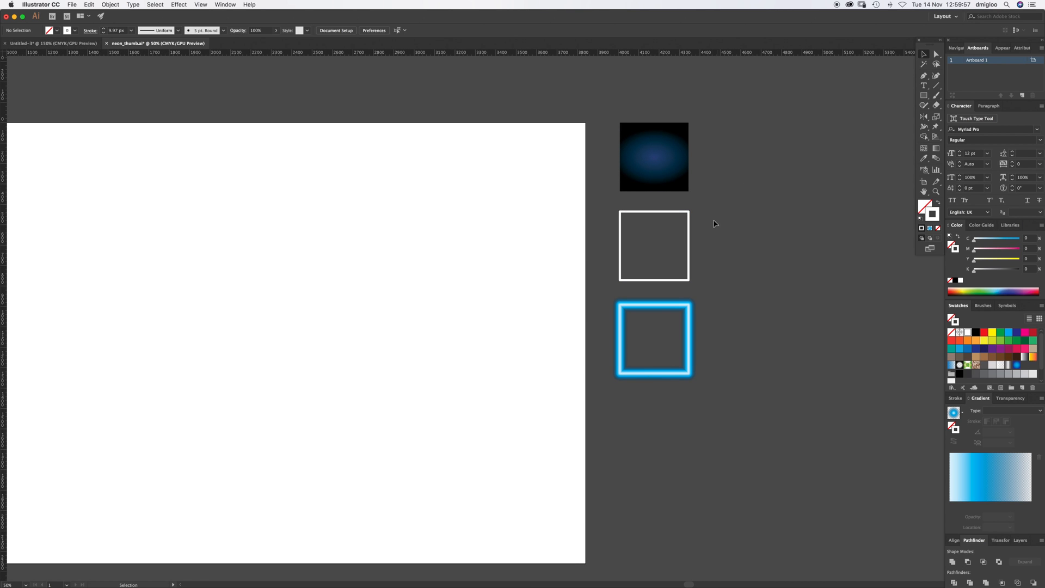
click(674, 156)
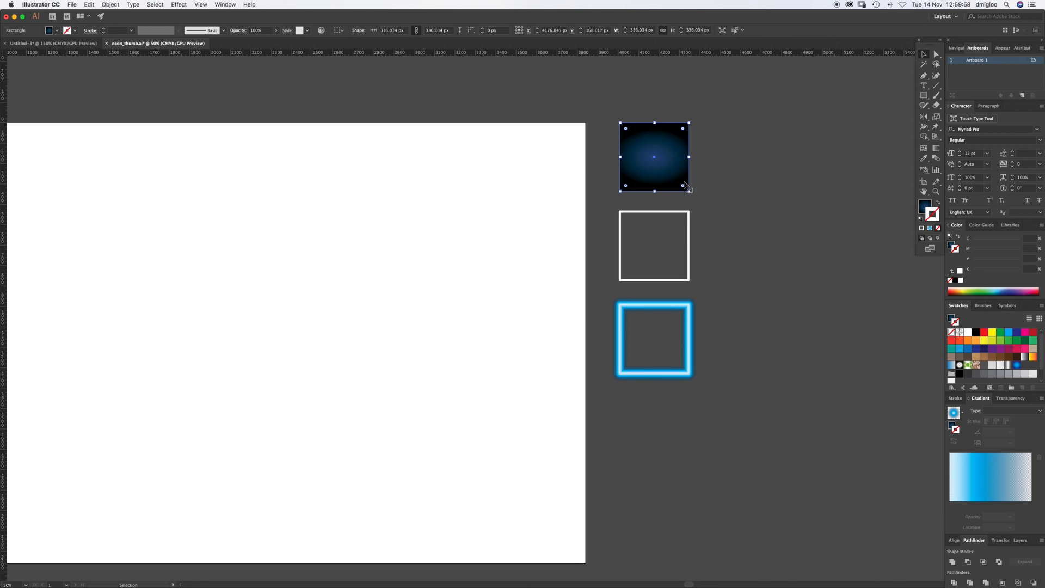
click(926, 205)
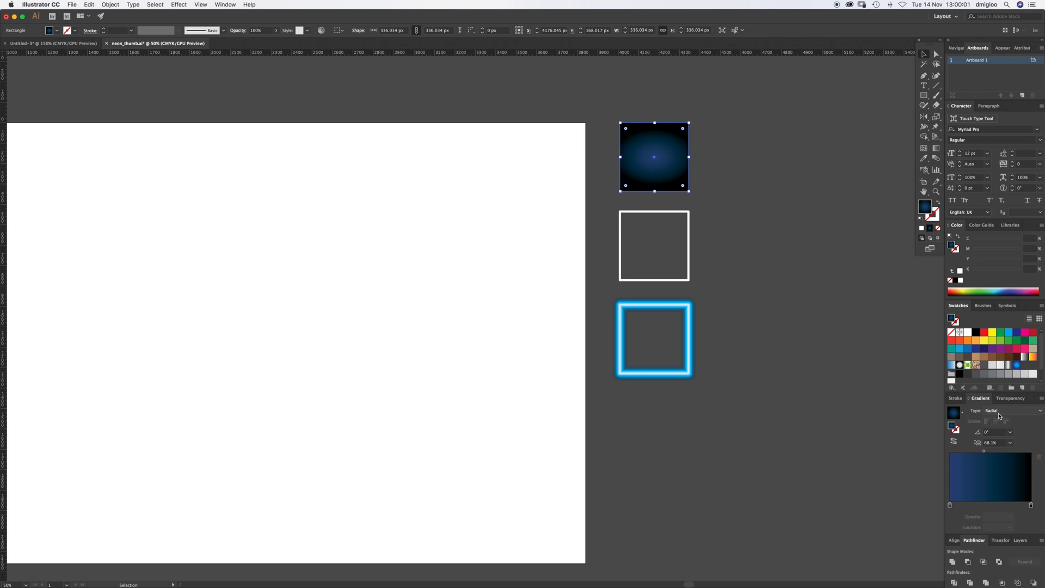
click(882, 112)
key(m)
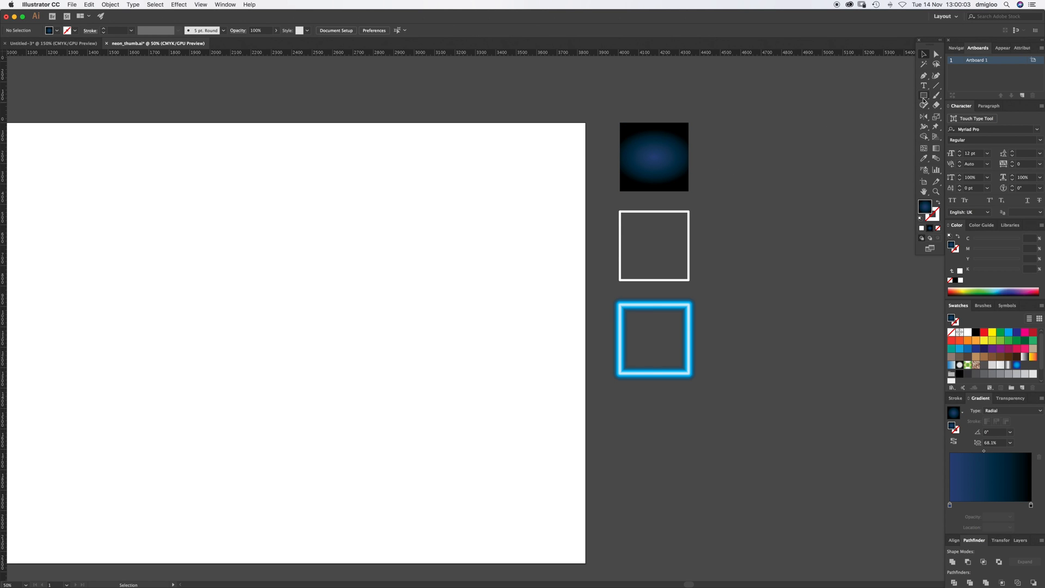
drag(721, 129, 815, 211)
key(v)
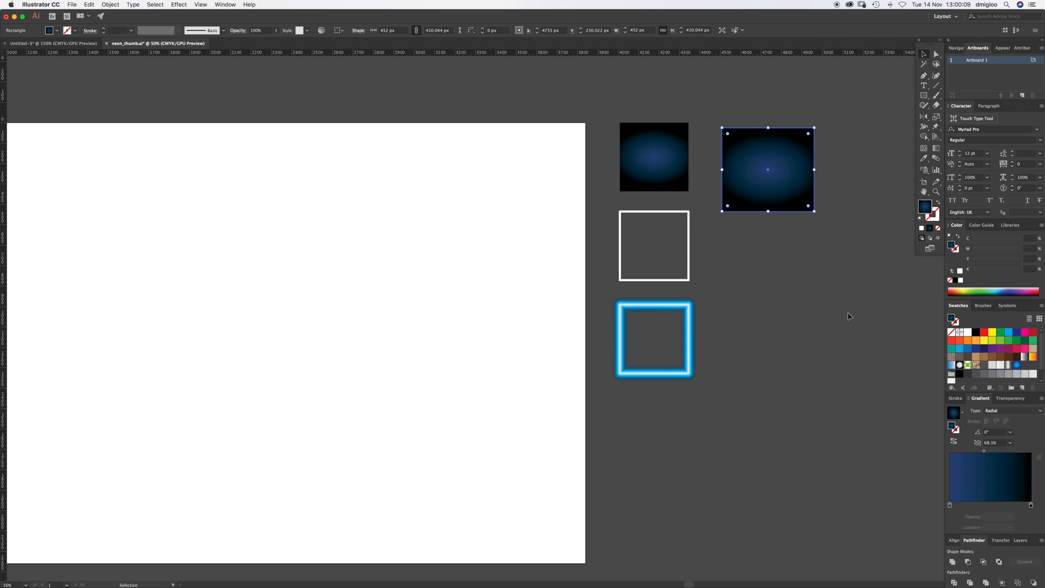
Examine the new rectangle's radial gradient: the CMYK colours of both stops, the colour mode options and the midpoint location
click(224, 5)
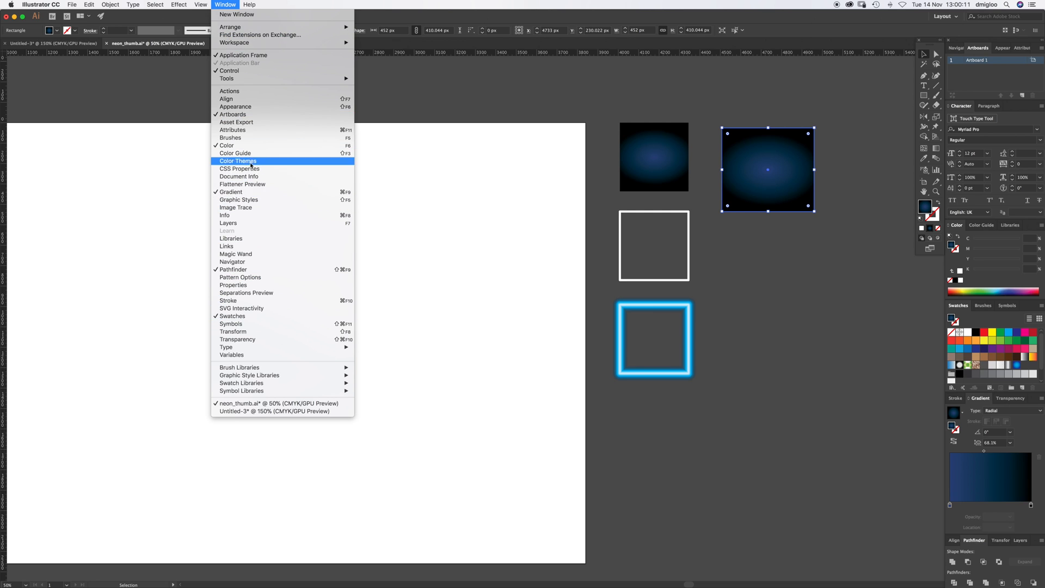
click(248, 191)
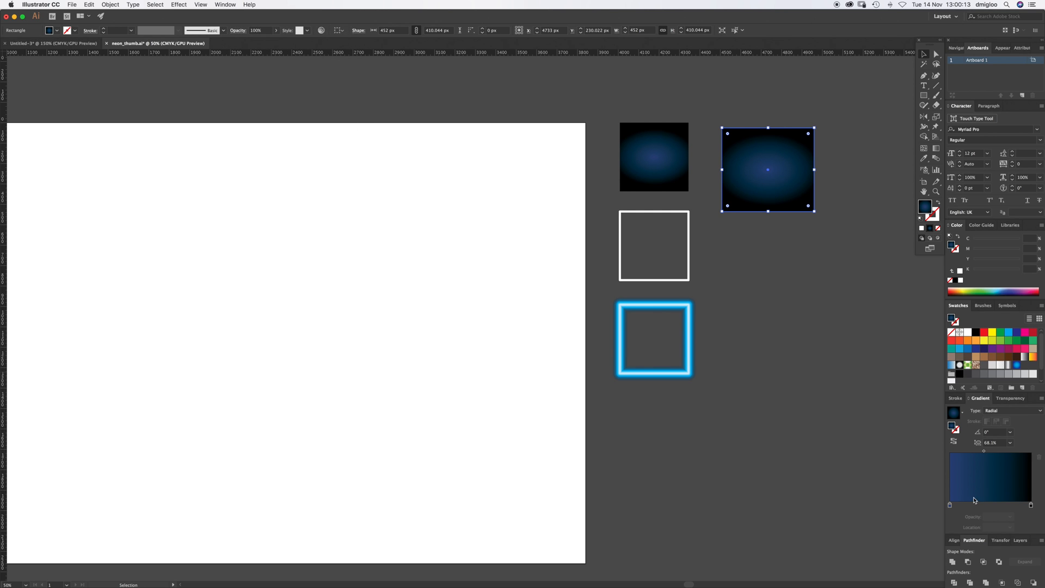
click(950, 506)
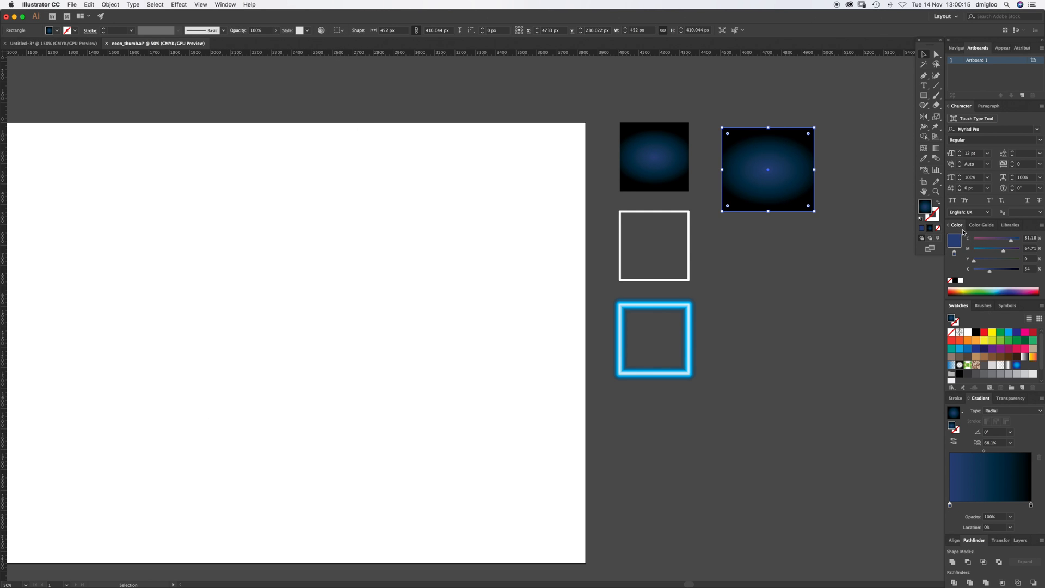
click(1041, 226)
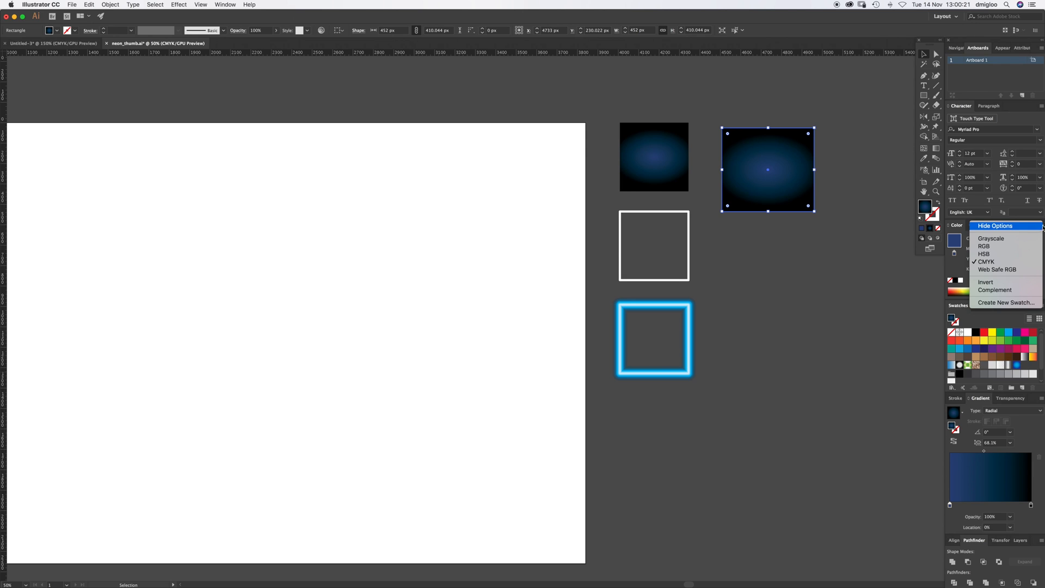
click(1037, 229)
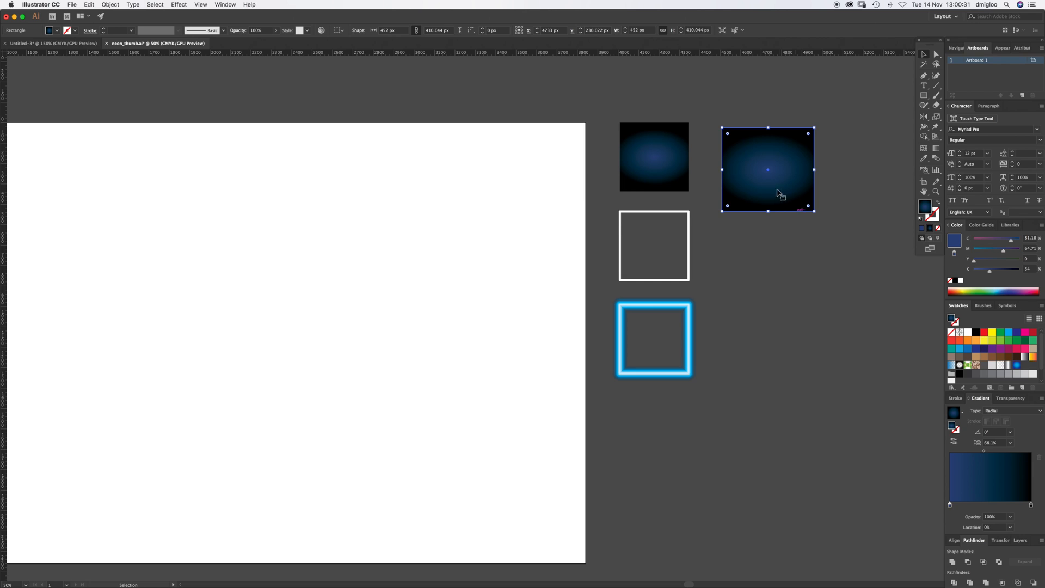
click(984, 451)
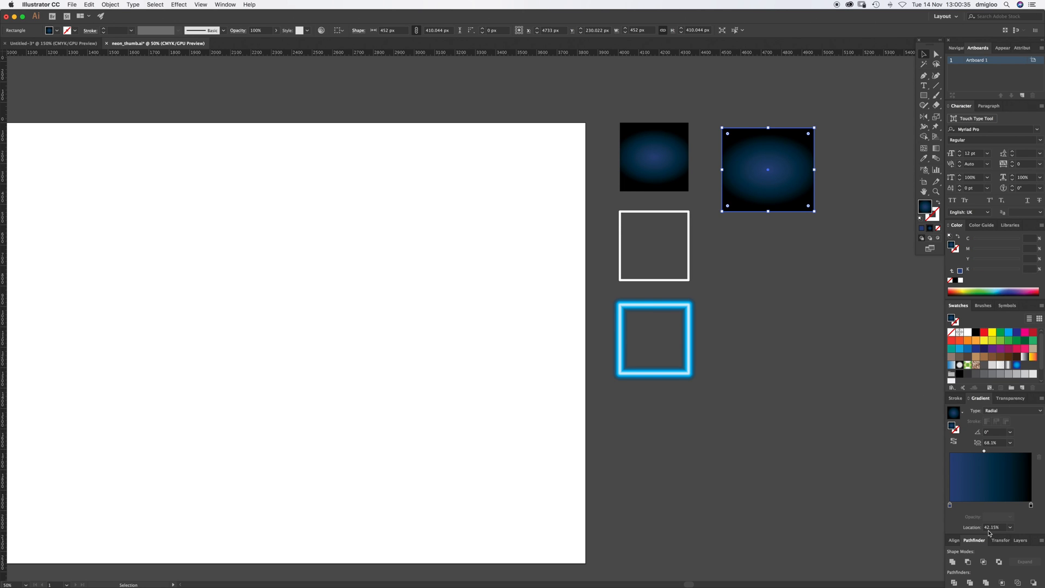
click(1031, 505)
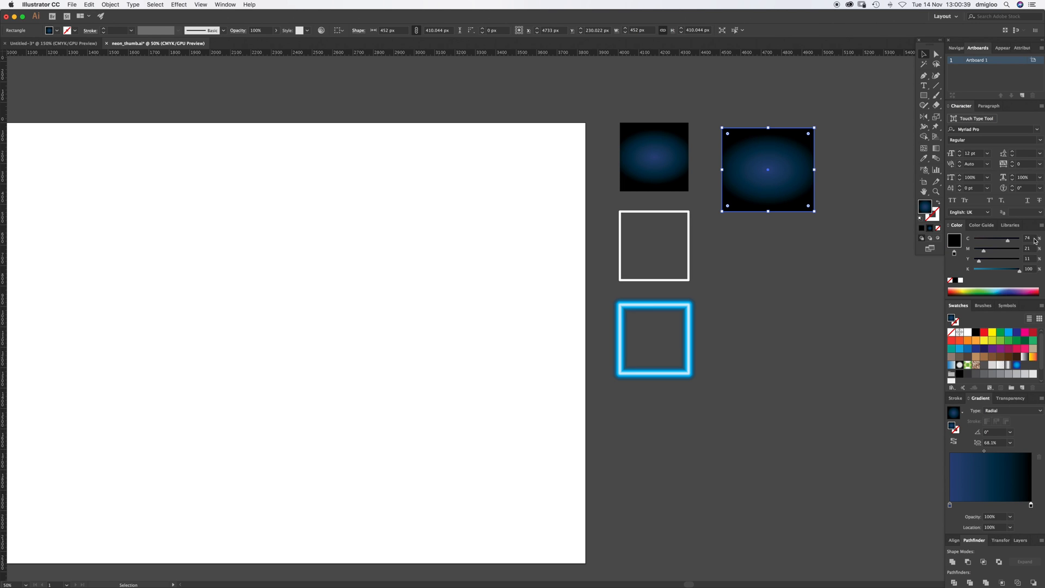
Try out the ellipse handle of the rectangle's radial gradient with the Gradient tool, and delete the rectangle
click(937, 150)
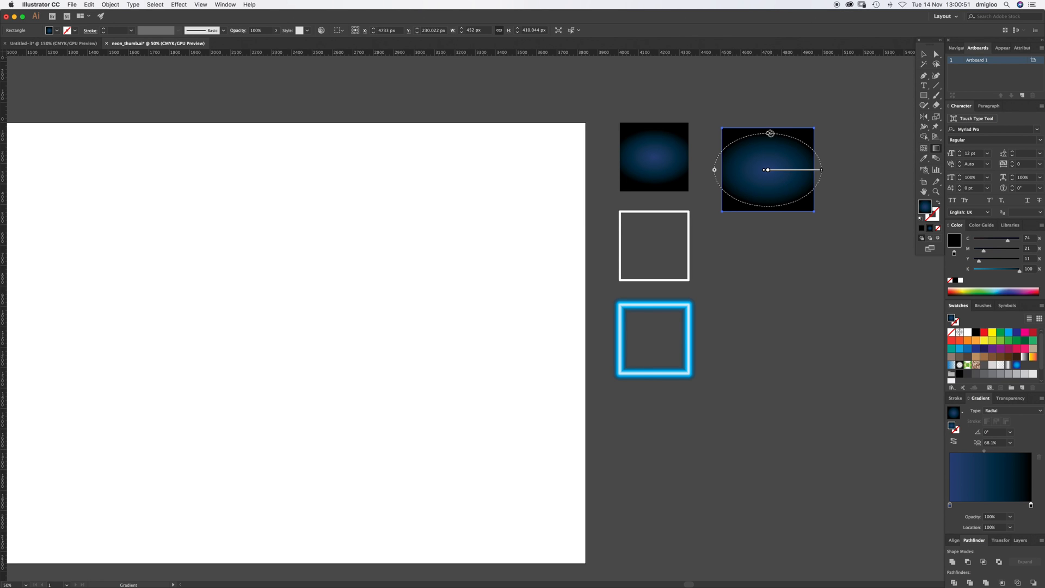
mouse_move(770, 134)
mouse_down()
mouse_move(770, 107)
mouse_move(768, 133)
mouse_up()
super+click(759, 234)
key(v)
click(784, 185)
key(Delete)
Examine the stroke colour and weight of the plain white outlined square
click(687, 250)
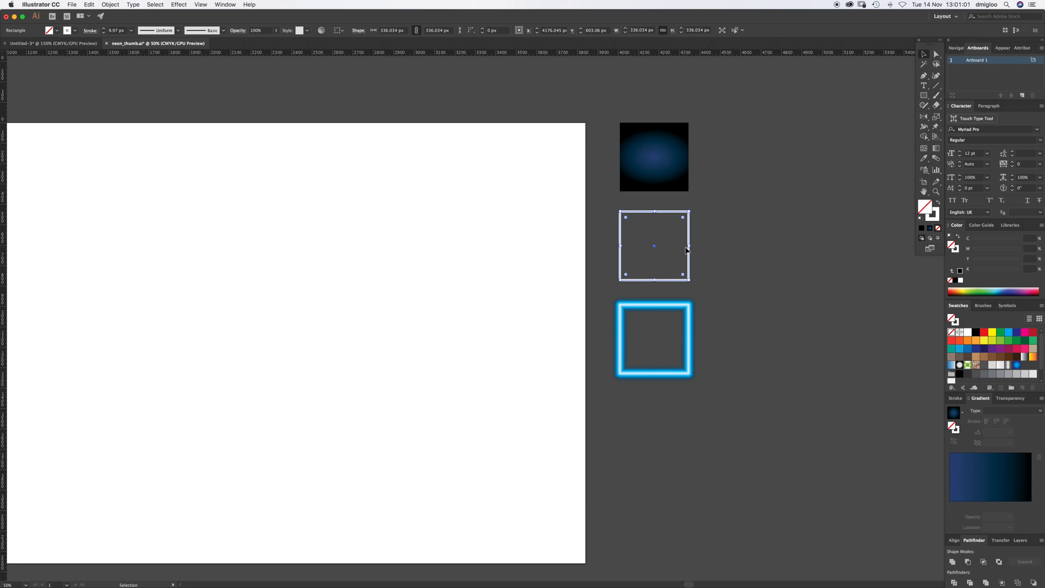
click(934, 216)
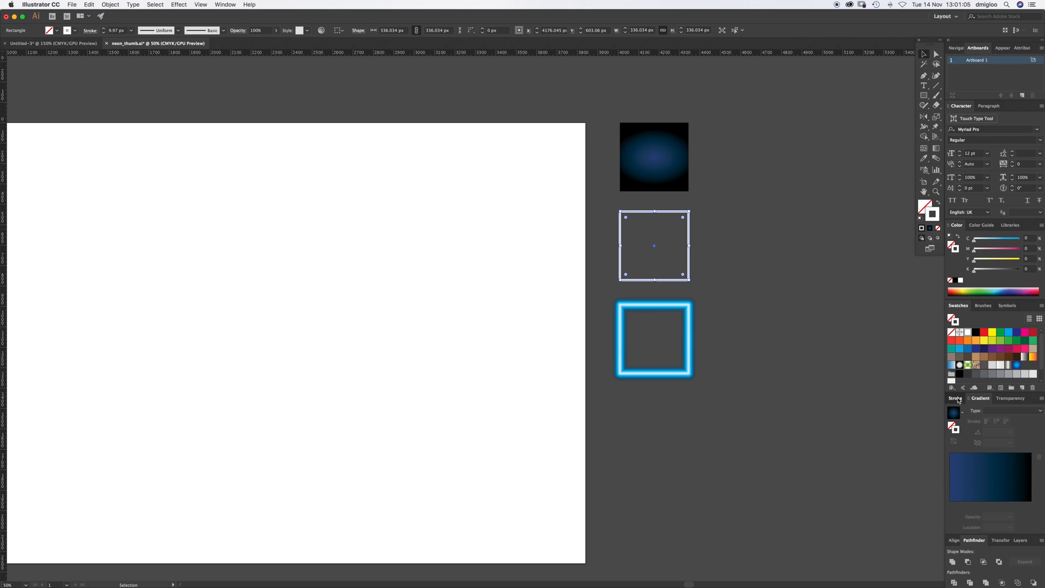
click(957, 399)
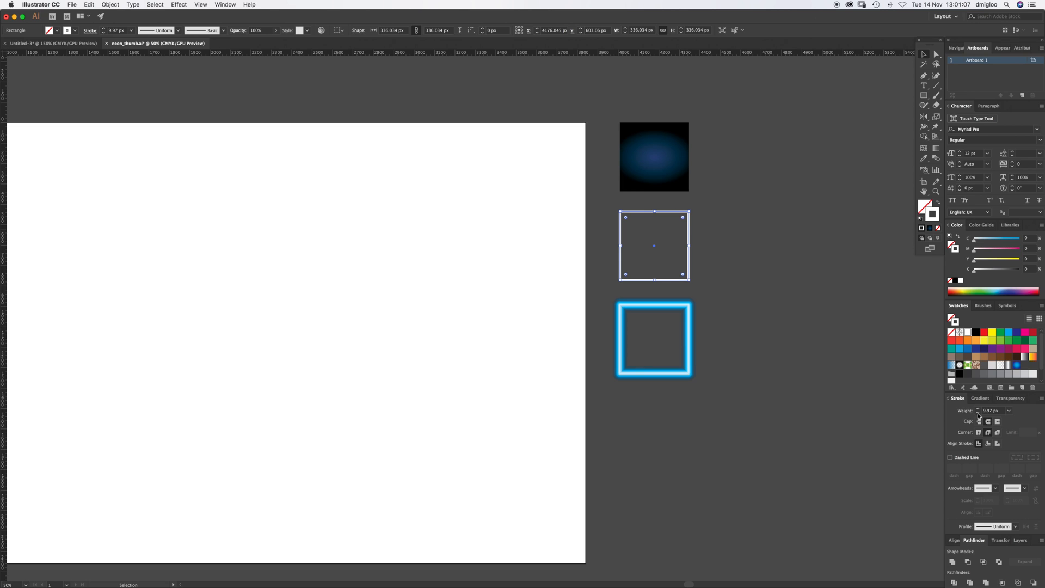
click(762, 337)
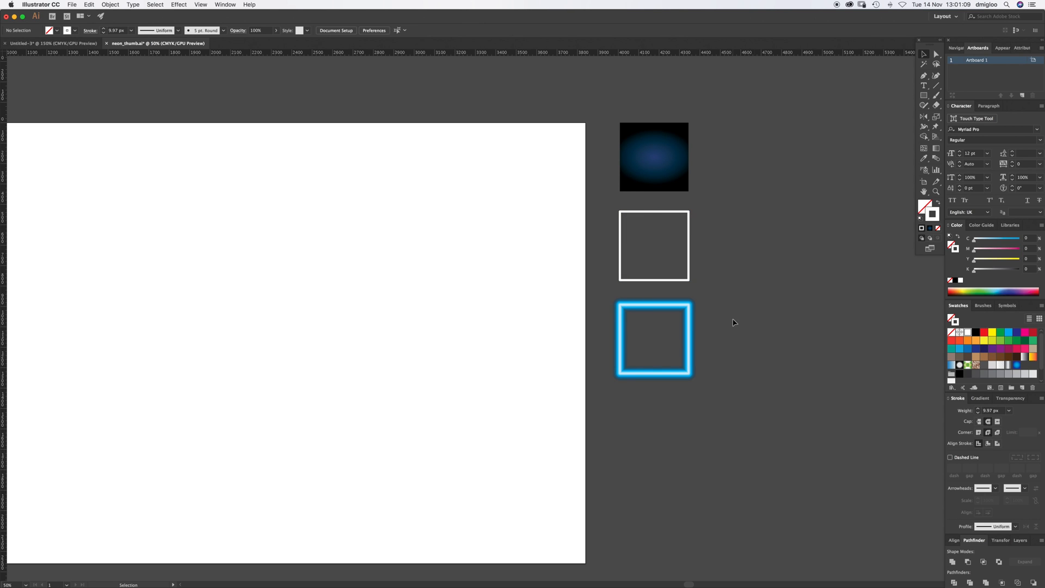
Examine the stroke weight and the radial stroke gradient of the glowing blue square
click(680, 337)
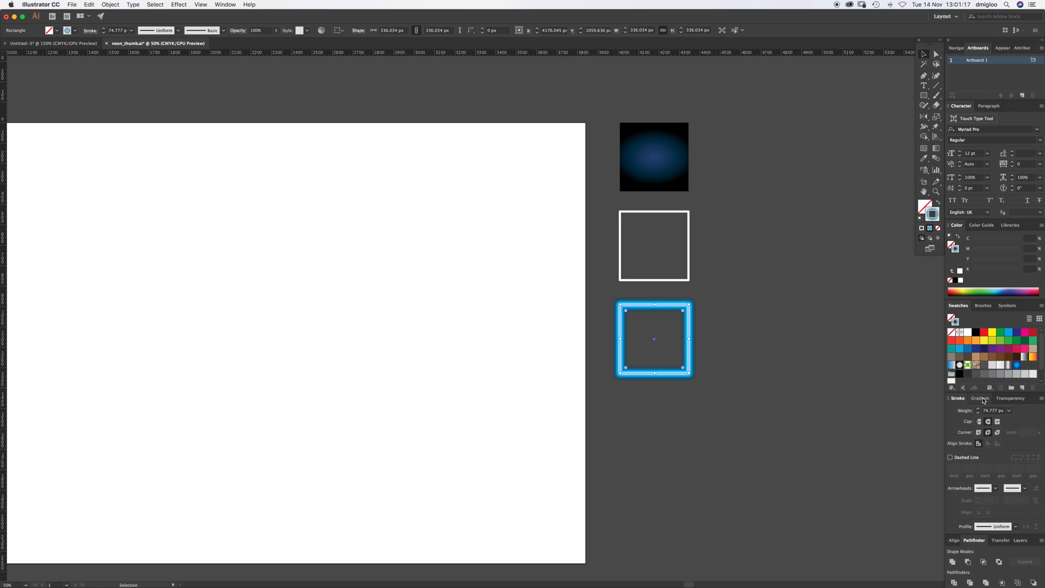
click(980, 399)
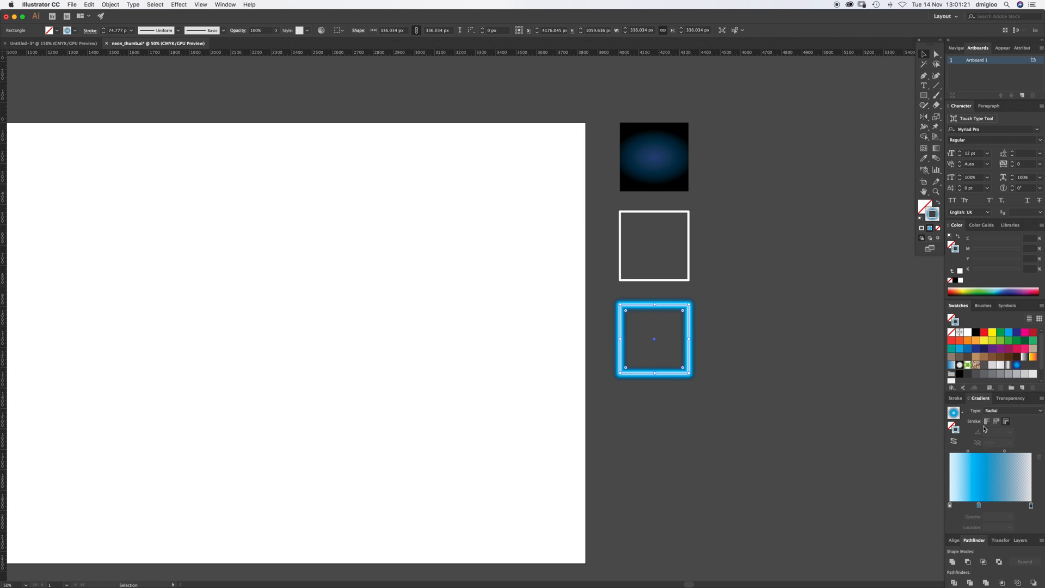
click(956, 398)
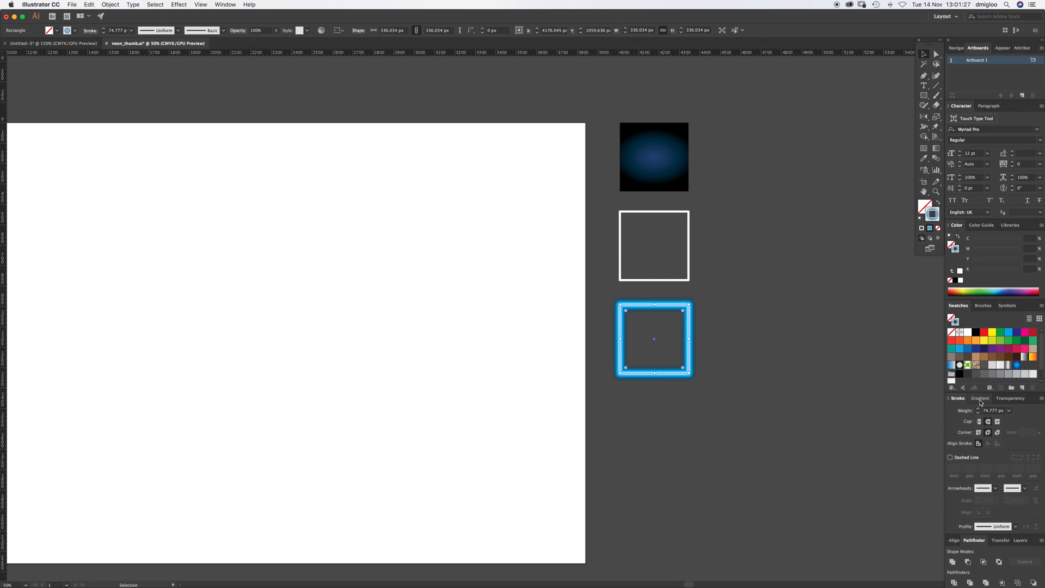
click(981, 399)
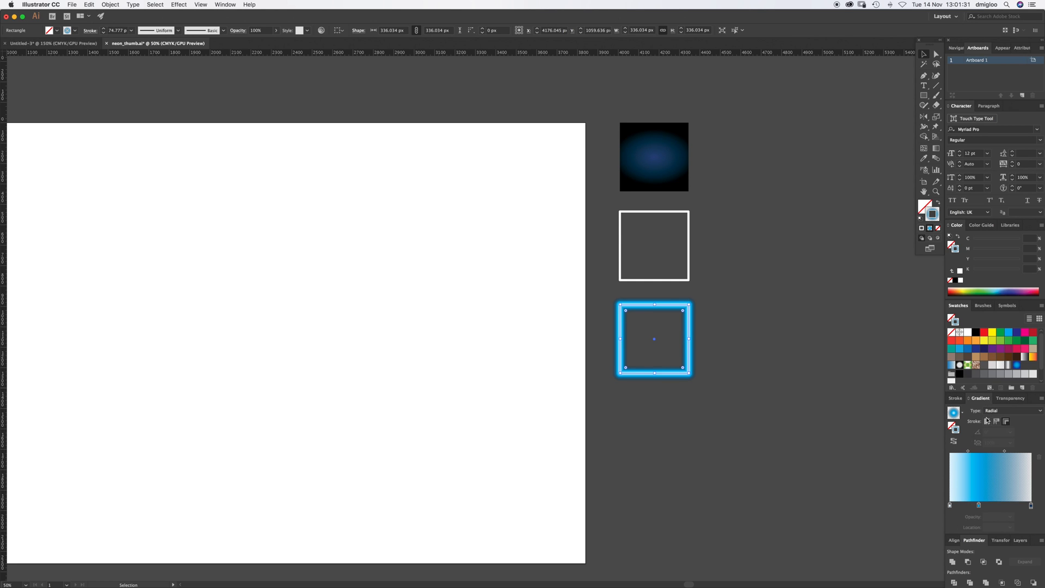
Try the gradient within the stroke on the glowing blue square, and switch it back to across the stroke
click(990, 482)
click(727, 359)
key(z)
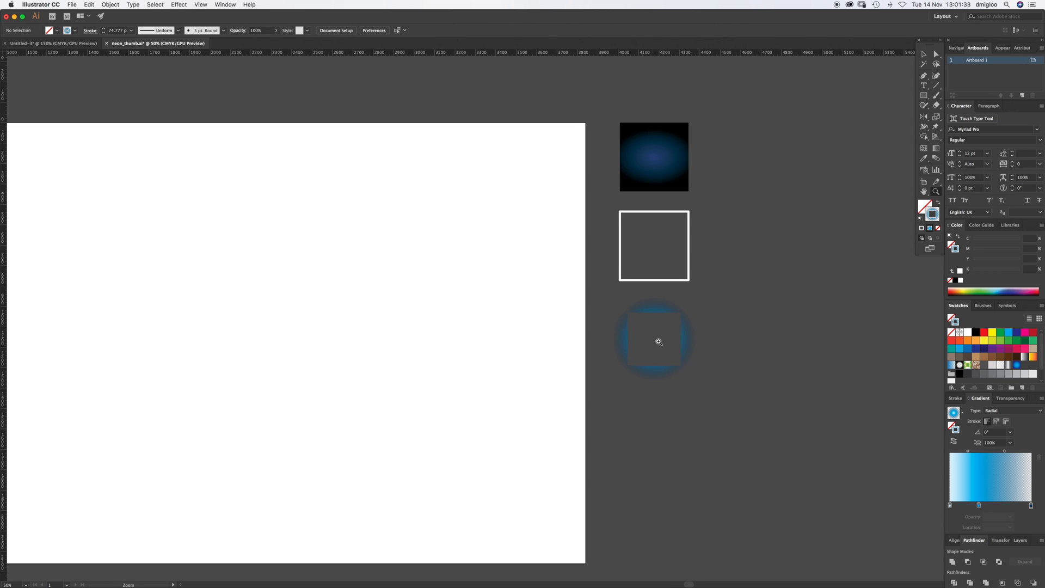
drag(656, 342, 810, 325)
key(v)
click(801, 334)
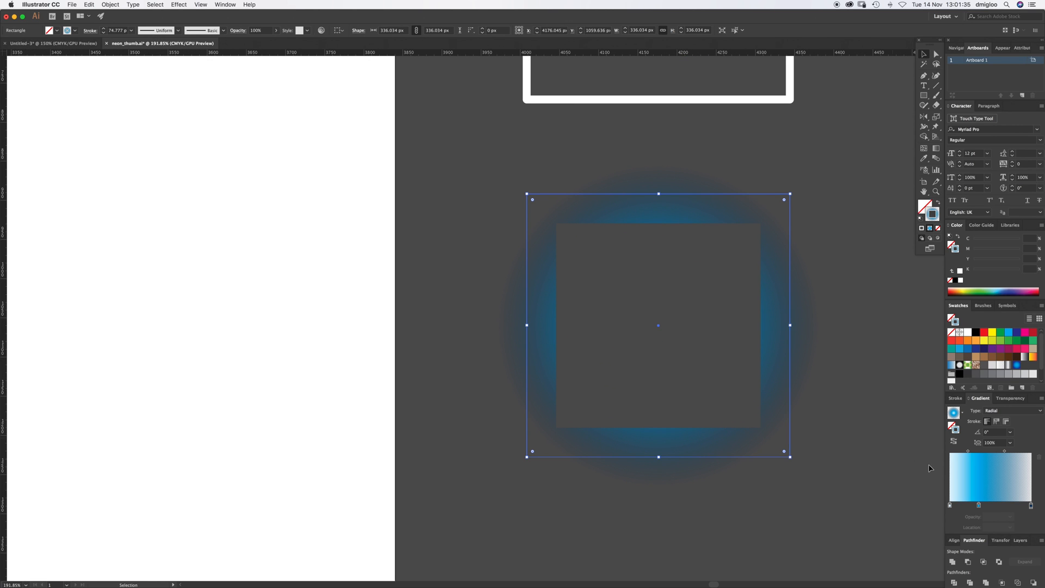
click(1006, 424)
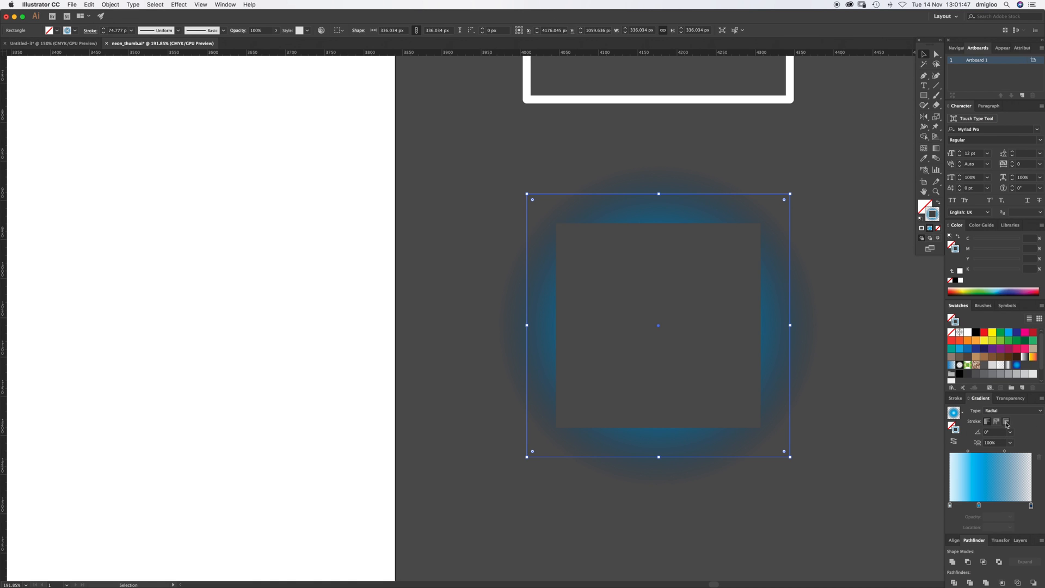
Examine the colour, opacity and location of each of the three stops in the glowing blue square's stroke gradient
click(950, 506)
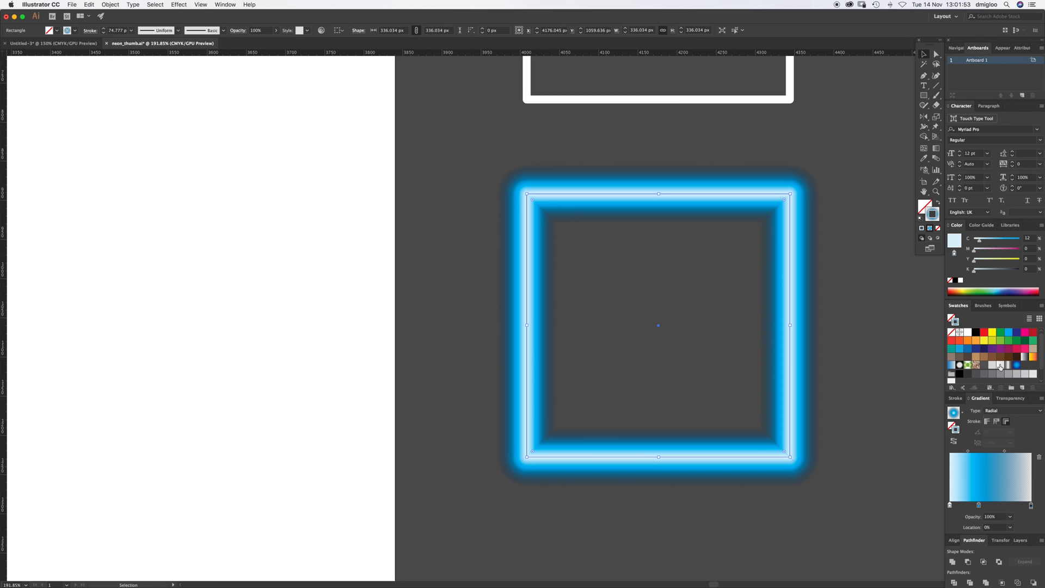
click(980, 506)
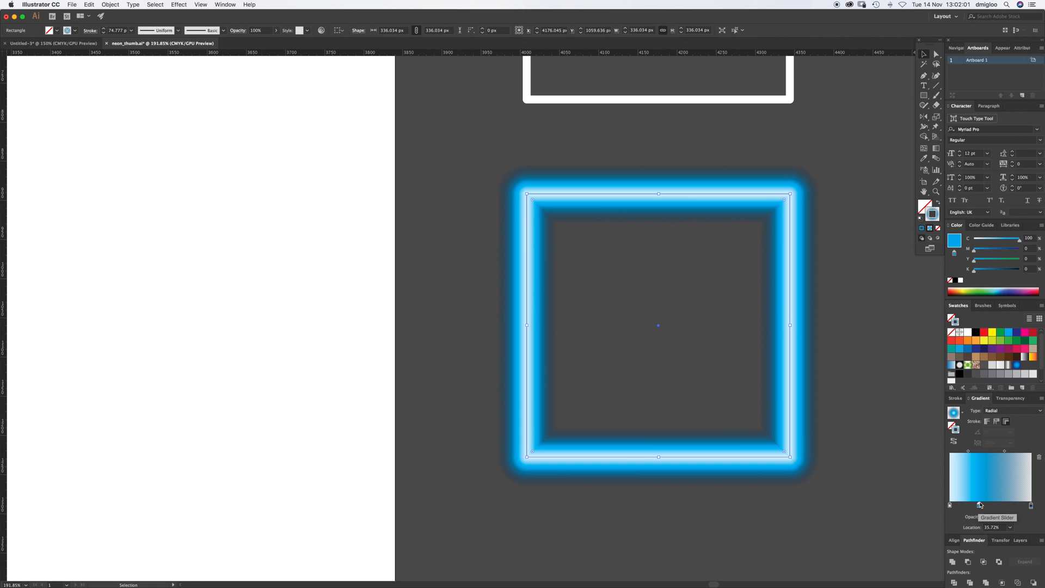
click(1031, 506)
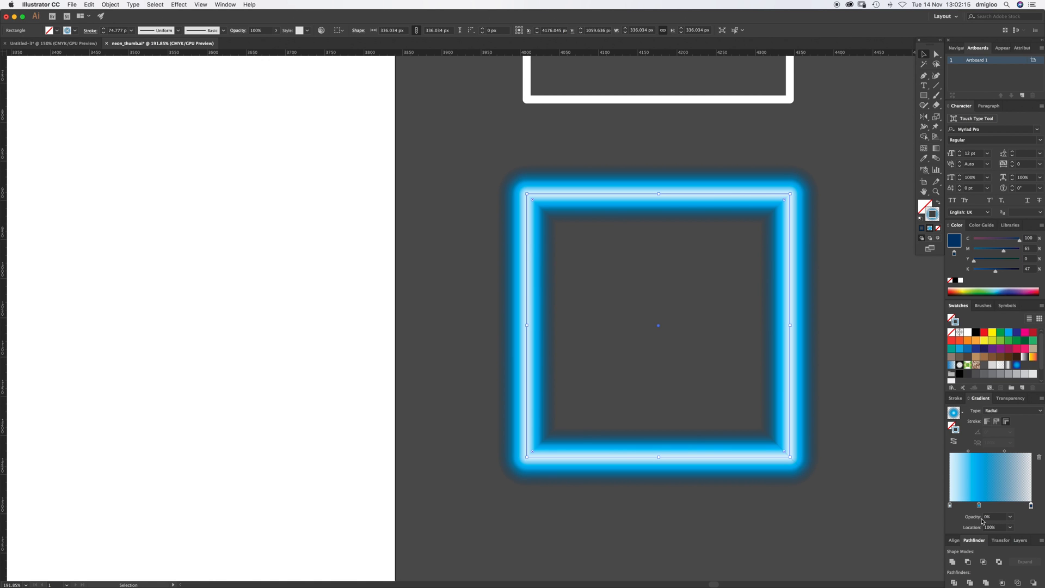
Try 100% opacity on the outermost stop of the glowing square's stroke gradient, and set it back to 0%
click(1011, 519)
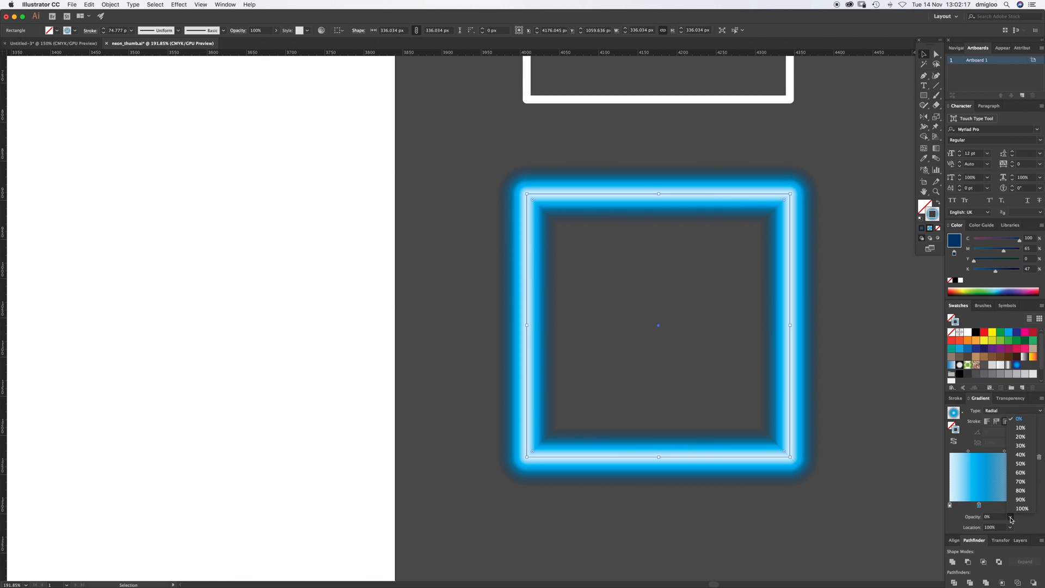
click(1024, 514)
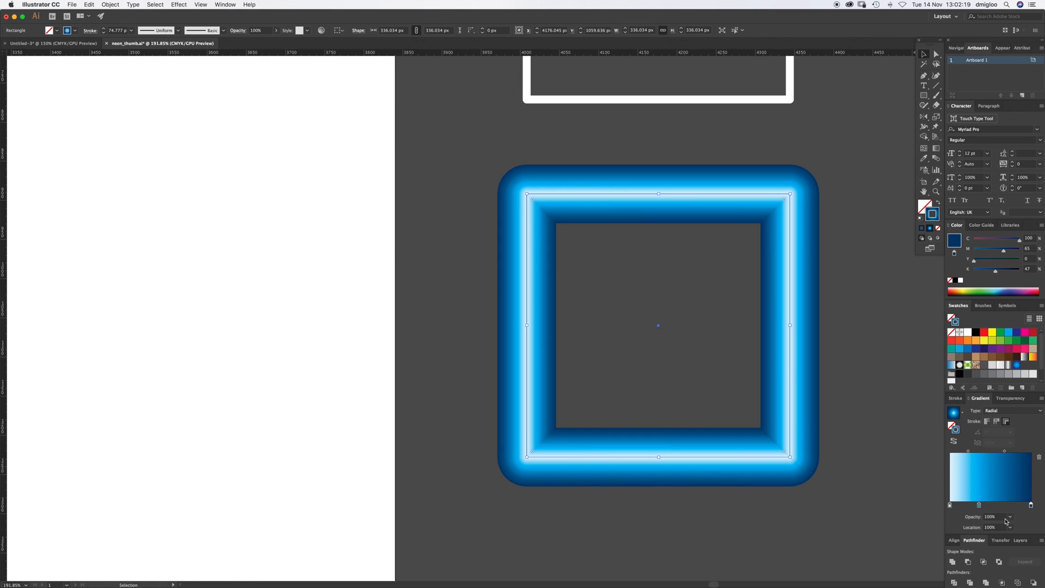
click(1011, 517)
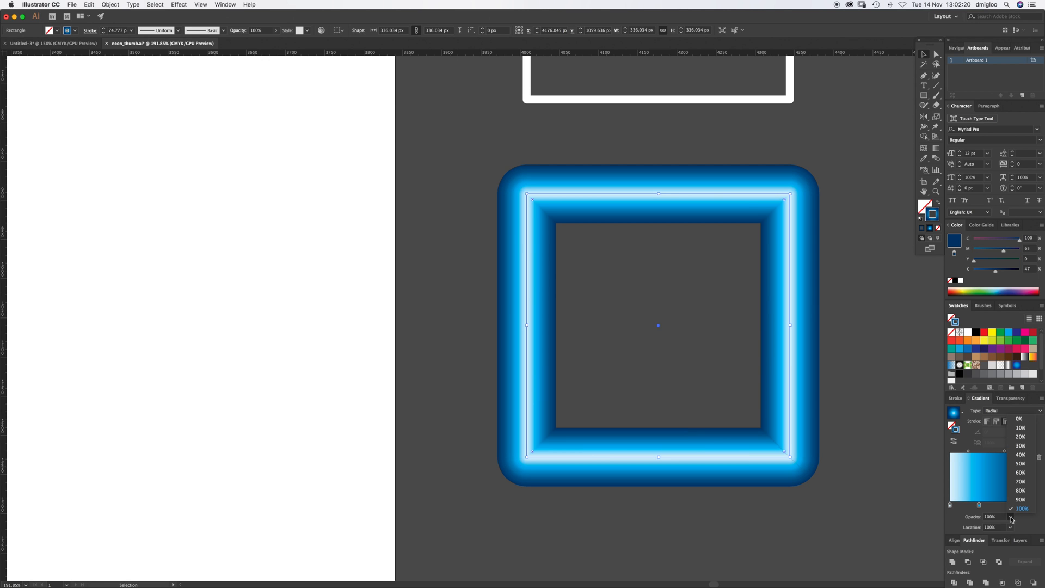
click(1025, 420)
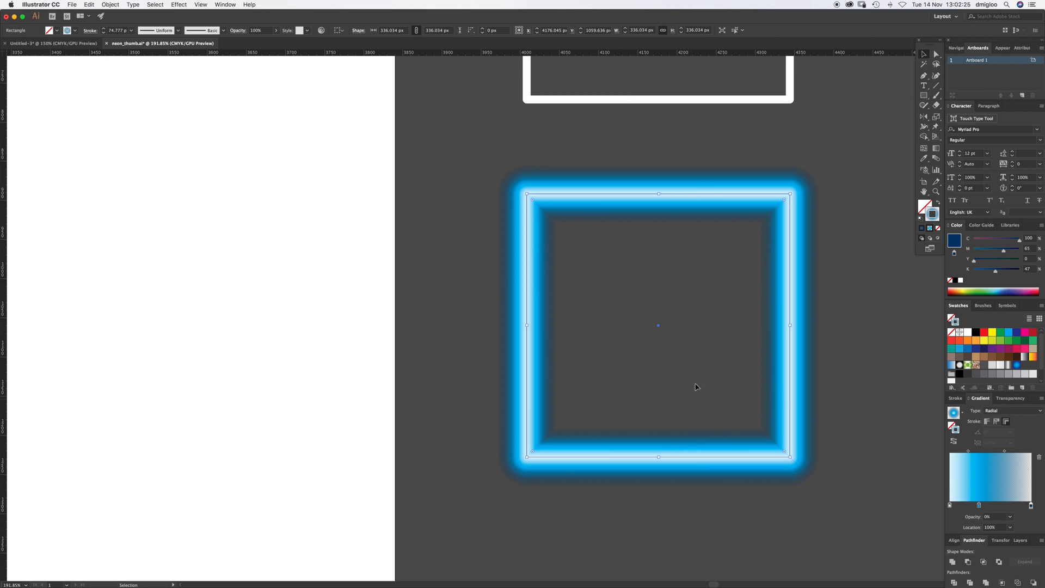
Draw a 3840 x 2160 px rectangle covering the artboard and give it the dark blue background sample's gradient with the Eyedropper
click(729, 399)
key(z)
click(563, 336)
alt+click(557, 337)
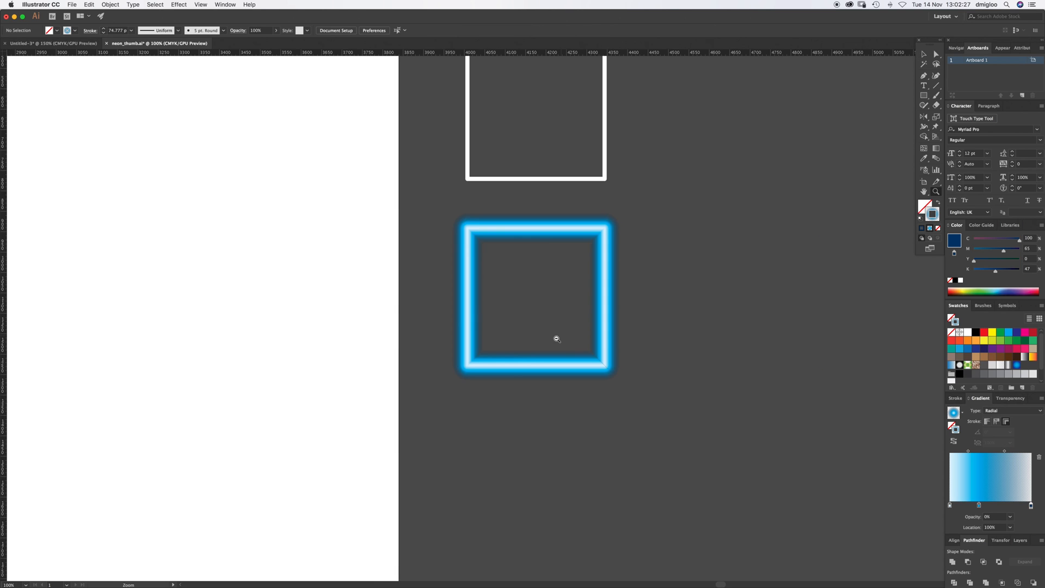
alt+click(428, 301)
alt+click(425, 299)
alt+click(412, 336)
key(v)
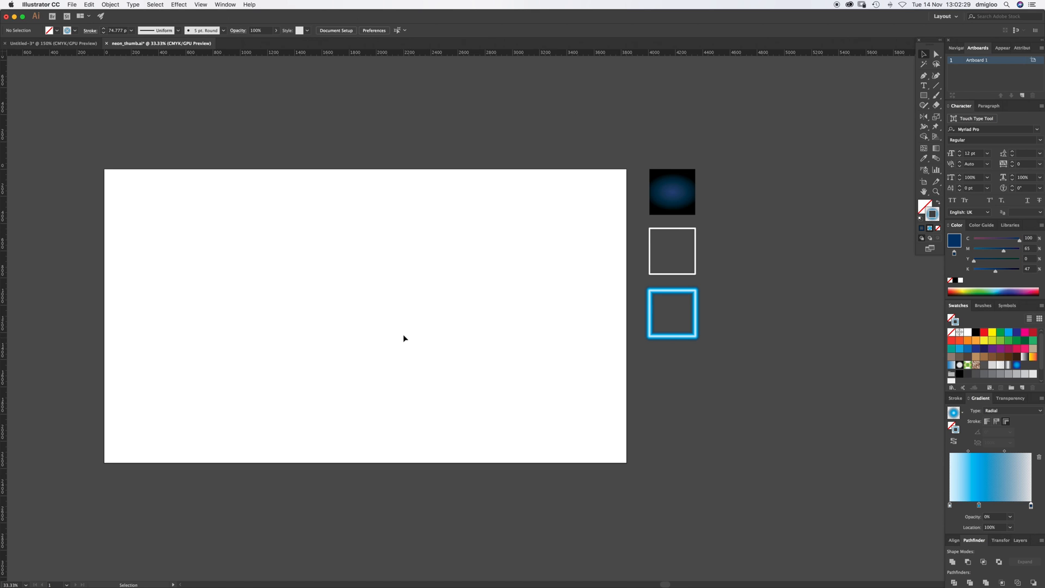
drag(403, 335, 484, 319)
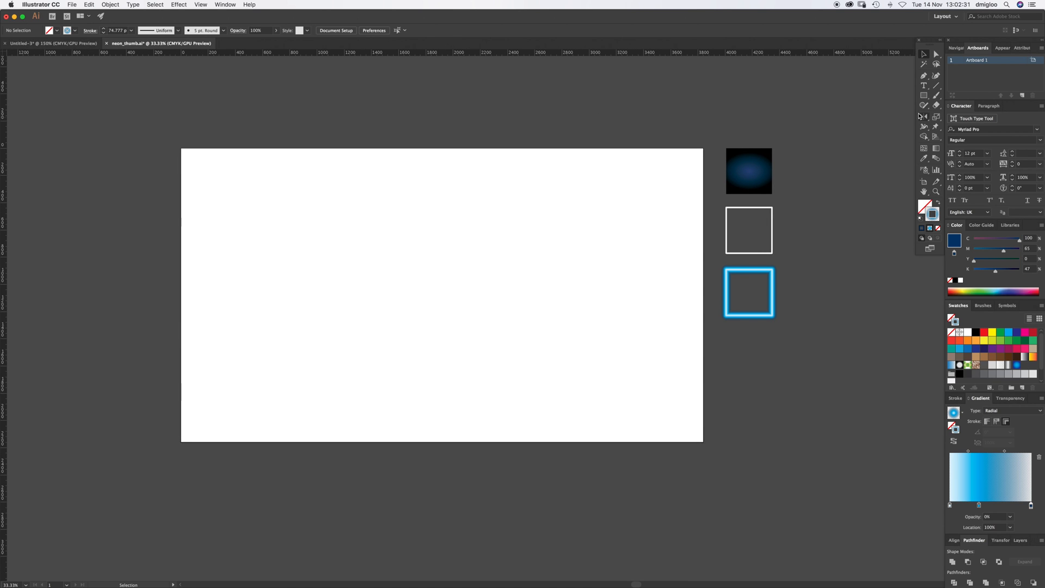
click(924, 96)
drag(182, 149, 712, 429)
key(i)
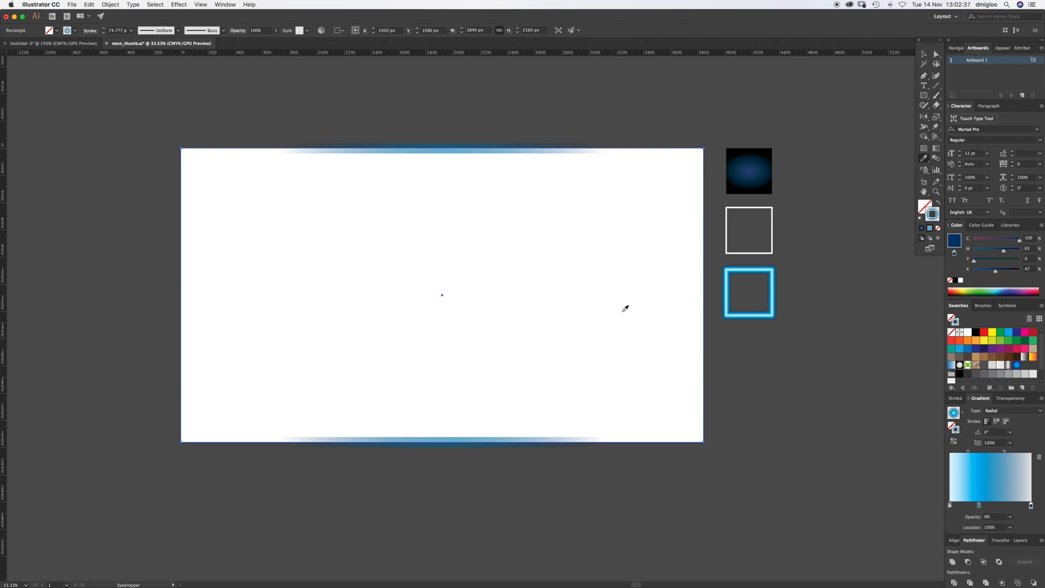
click(754, 165)
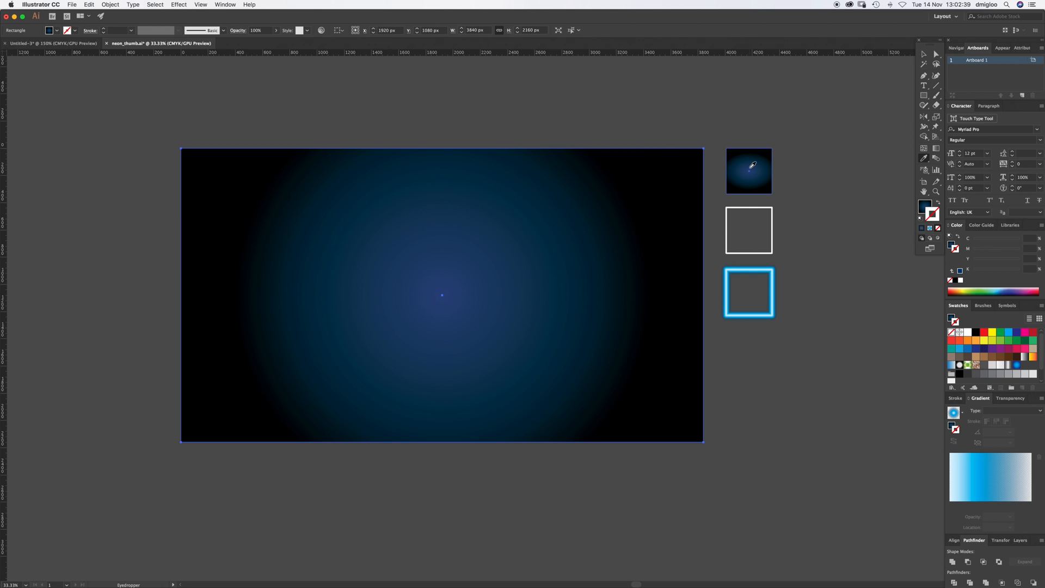
Reshape the rectangle's radial gradient with the Gradient tool into a wide ellipse reaching almost to its edges, with a 54.7% aspect ratio
click(935, 148)
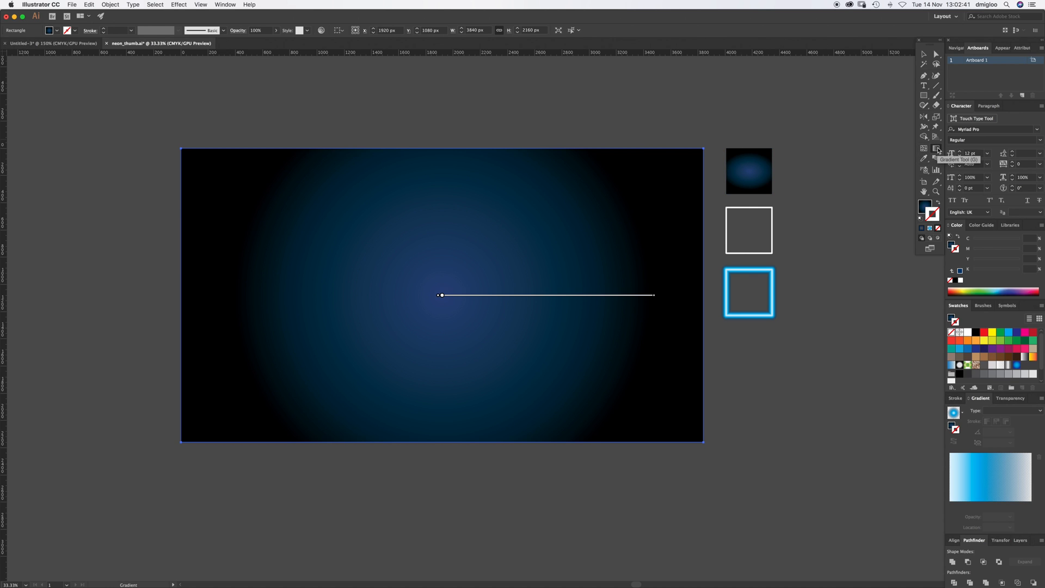
key(a)
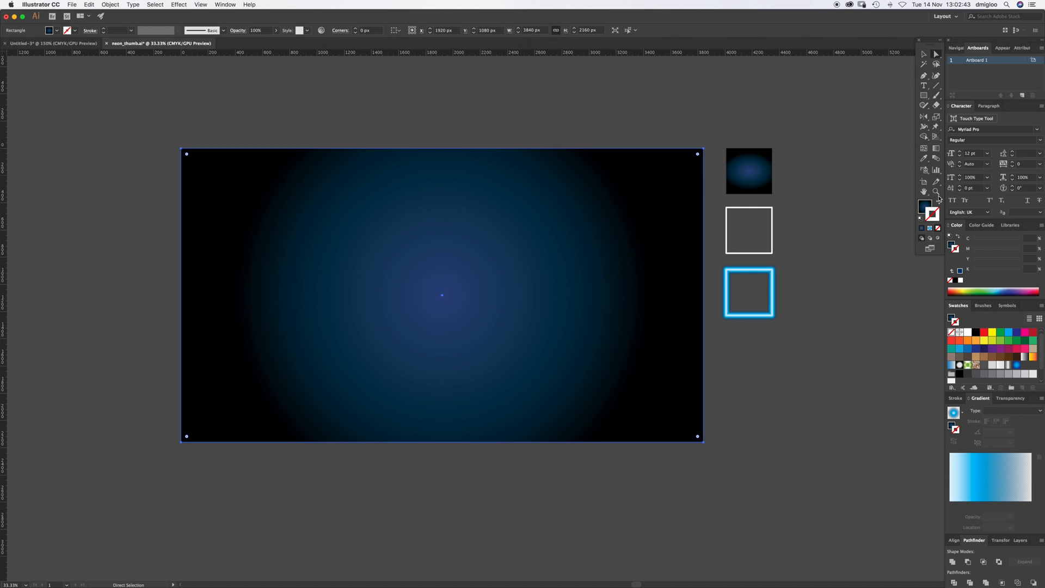
click(924, 206)
click(936, 148)
drag(442, 84, 442, 157)
drag(230, 295, 186, 295)
drag(442, 129, 442, 155)
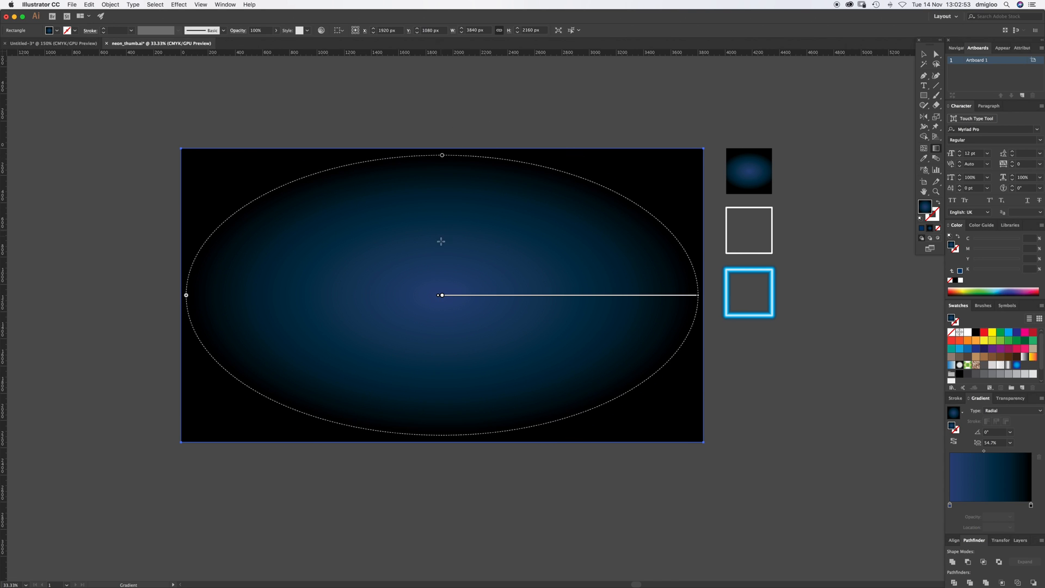
key(v)
click(533, 111)
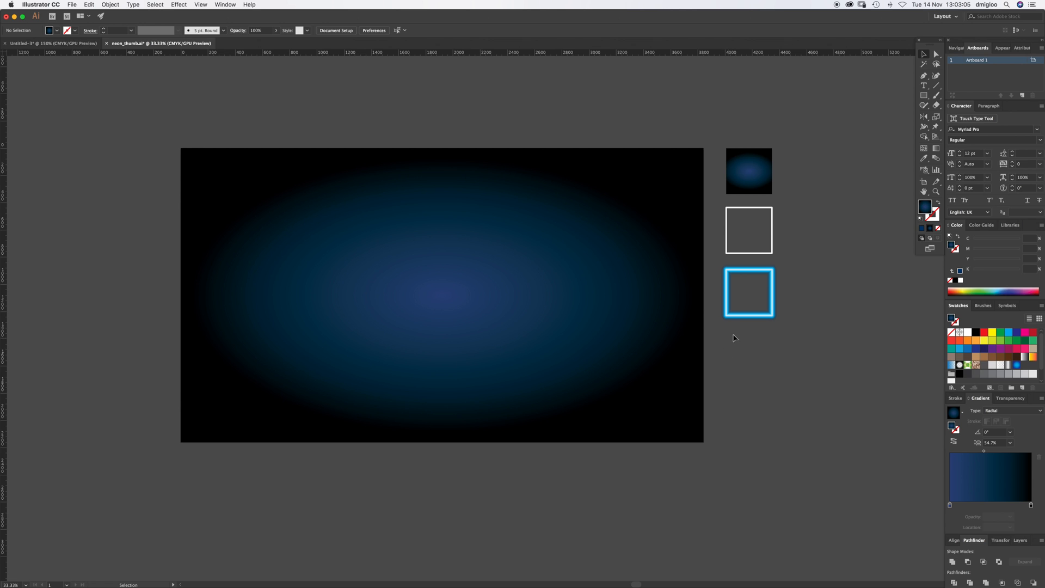
Lock the gradient background rectangle
click(924, 86)
key(v)
click(430, 170)
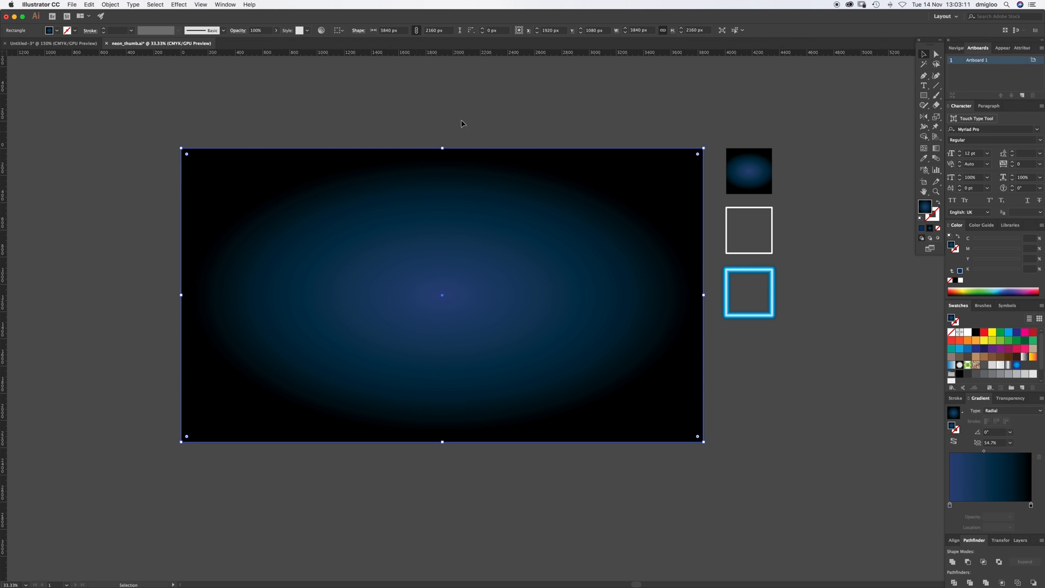
key(super+2)
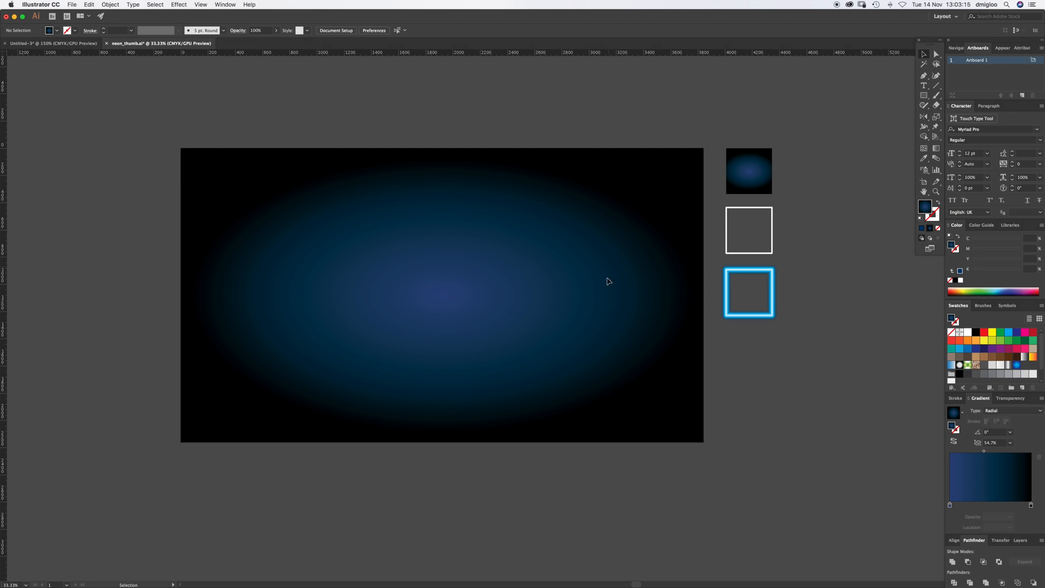
Add the text "neon" on the artboard and set its font size to 300 pt
key(t)
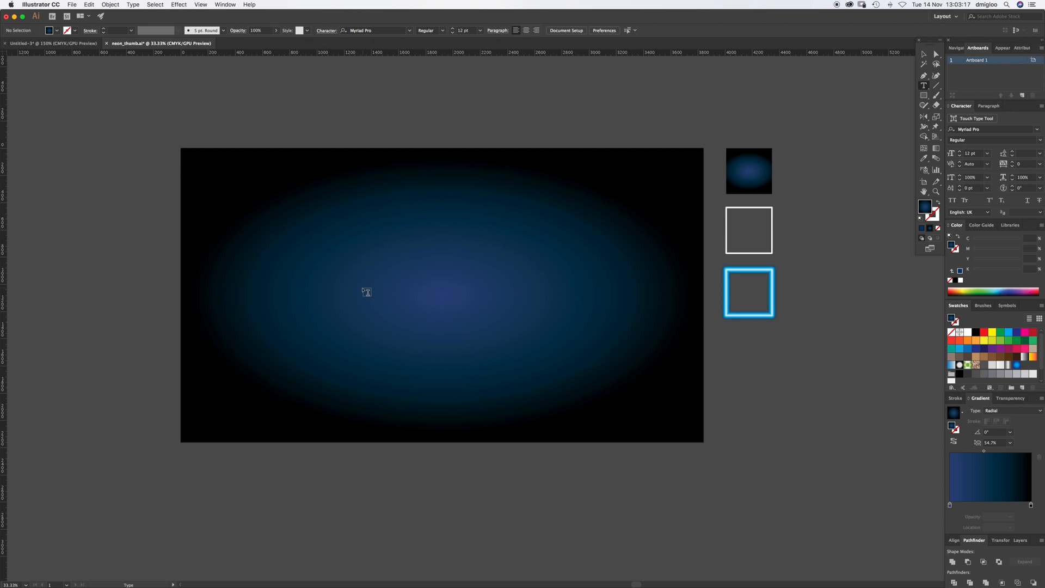
click(380, 322)
text(neon)
key(super+a)
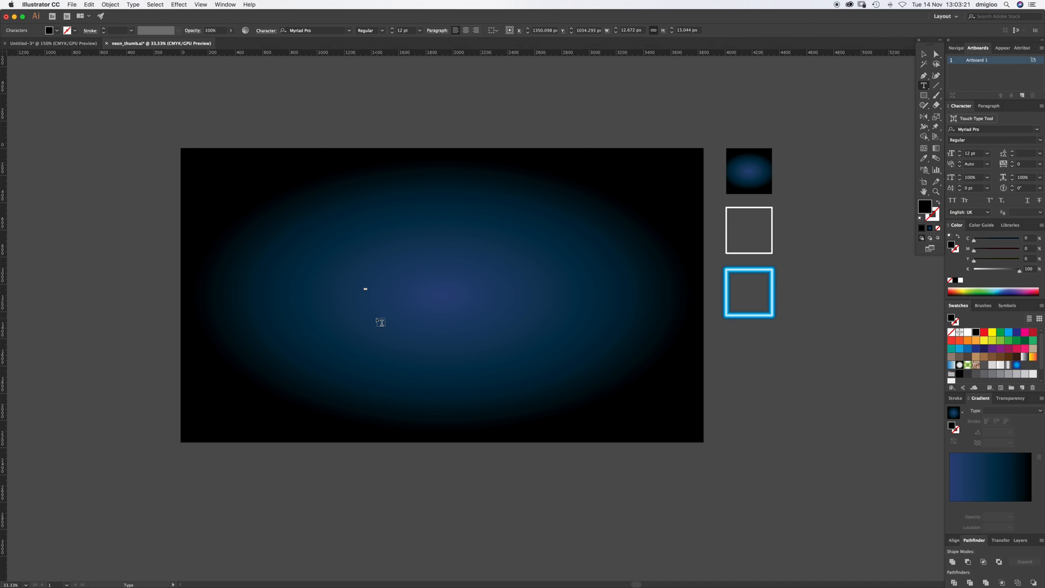
drag(978, 153, 945, 150)
text(300)
key(Return)
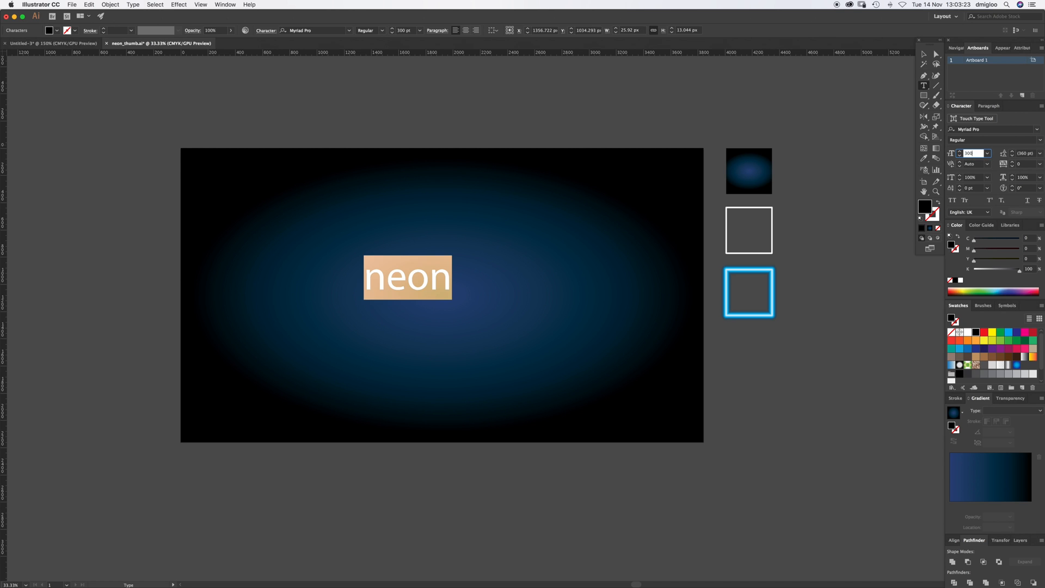
Scale the neon text up proportionally from its centre to a font size of about 1030.7 pt
key(Escape)
click(401, 332)
click(450, 282)
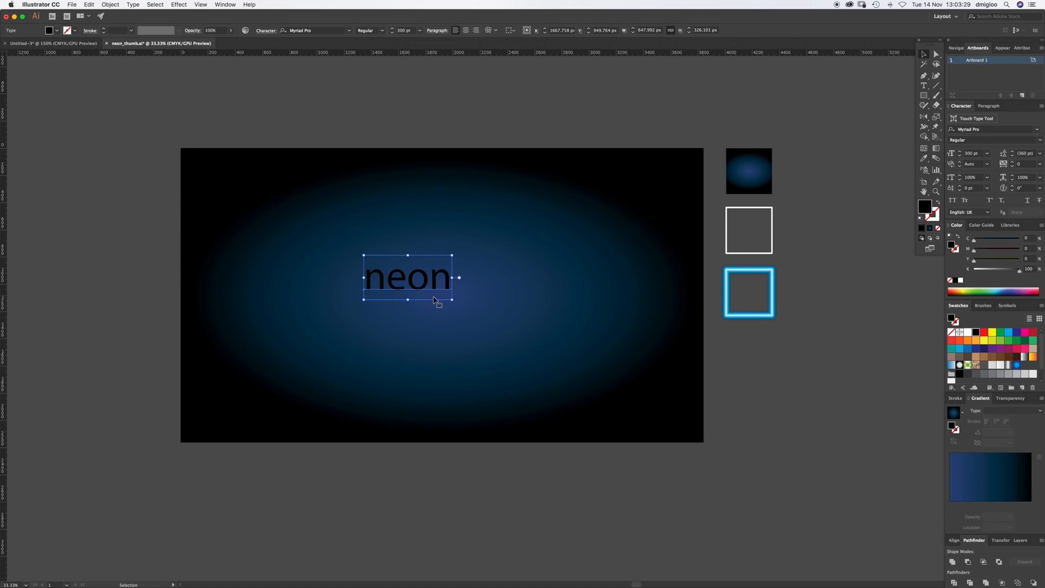
drag(452, 279, 558, 278)
Change the neon text's font to Bebas Neue and move the word to the middle of the artboard
drag(983, 130, 933, 129)
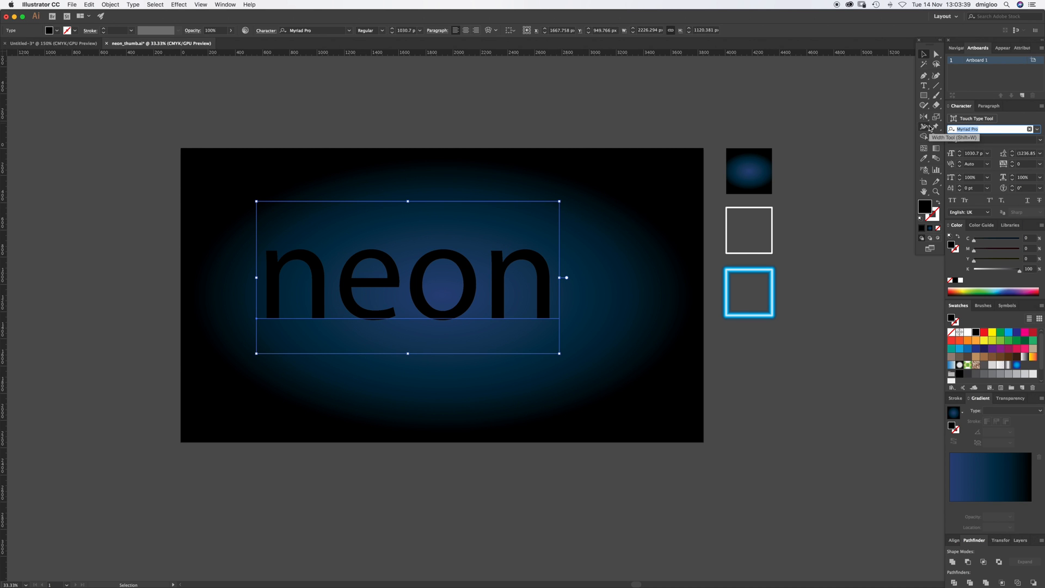
text(beb)
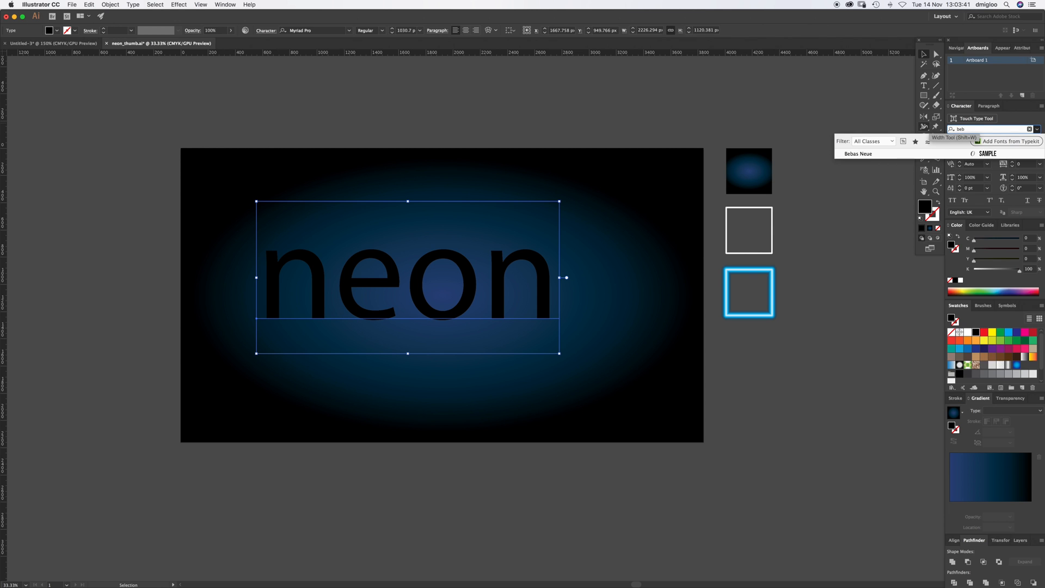
key(Return)
drag(462, 278, 513, 299)
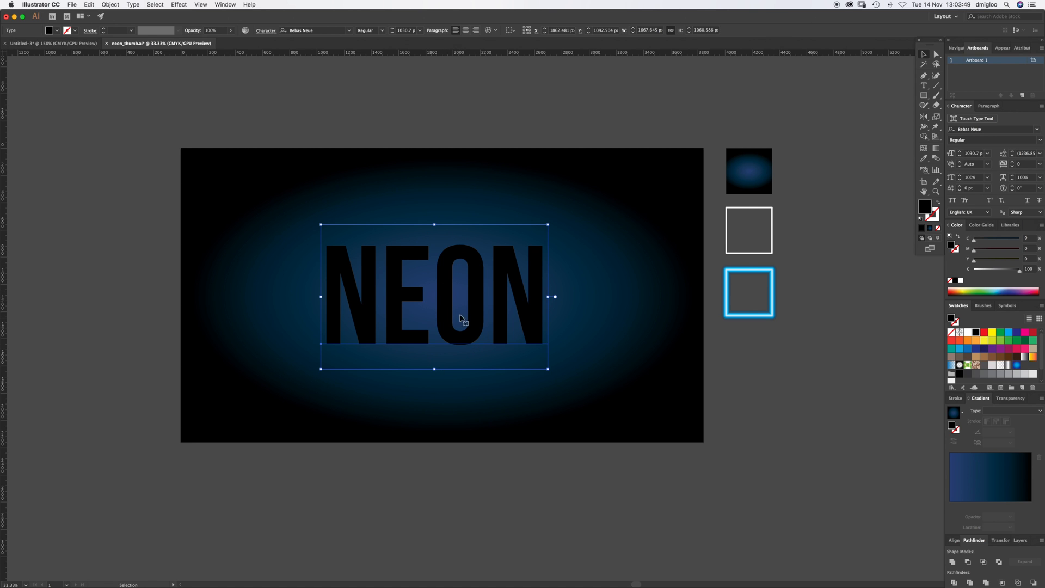
drag(479, 283, 482, 290)
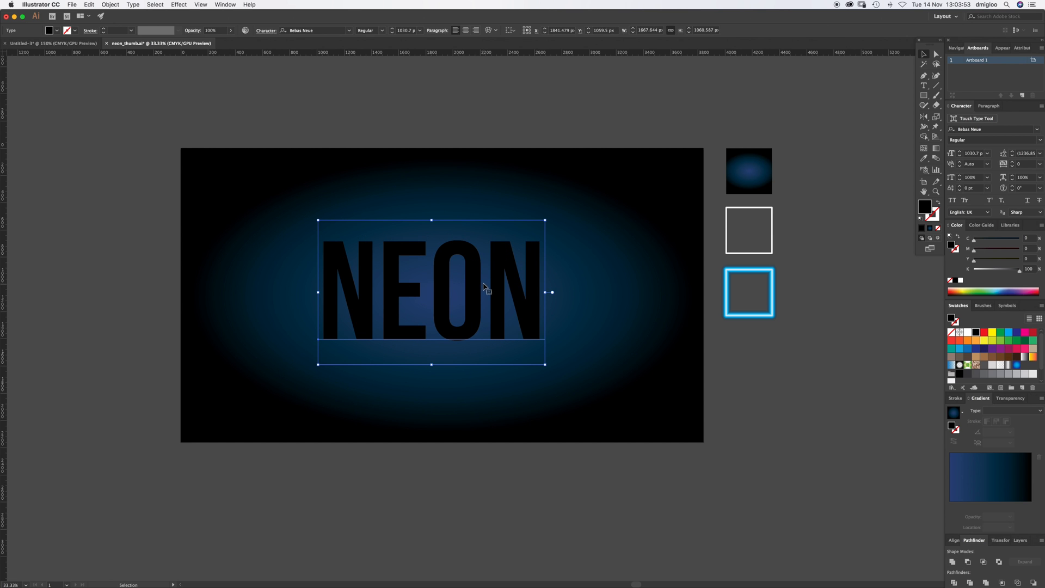
Convert the NEON text to outlines
key(shift+super+o)
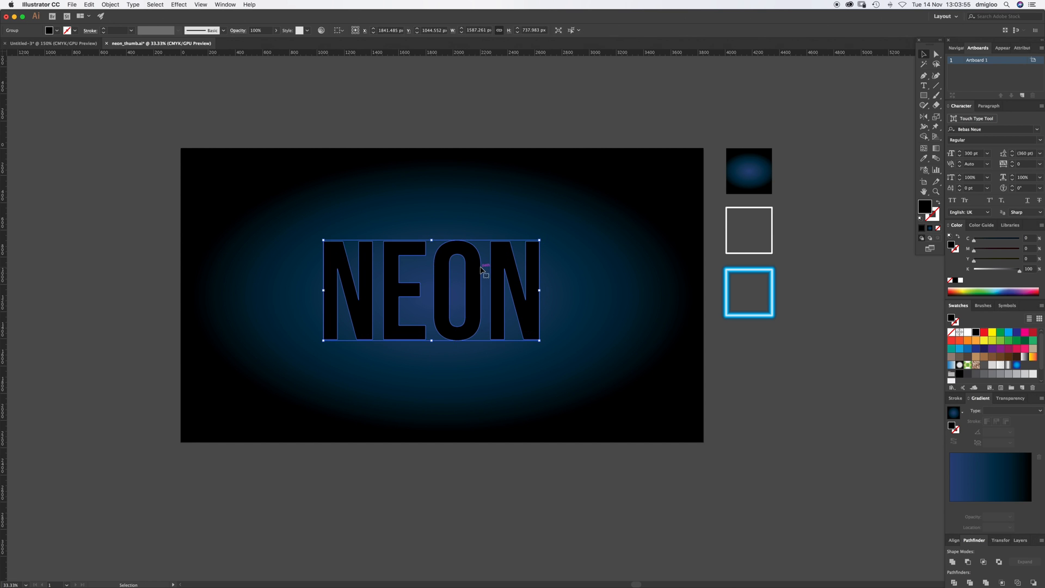
click(560, 274)
key(z)
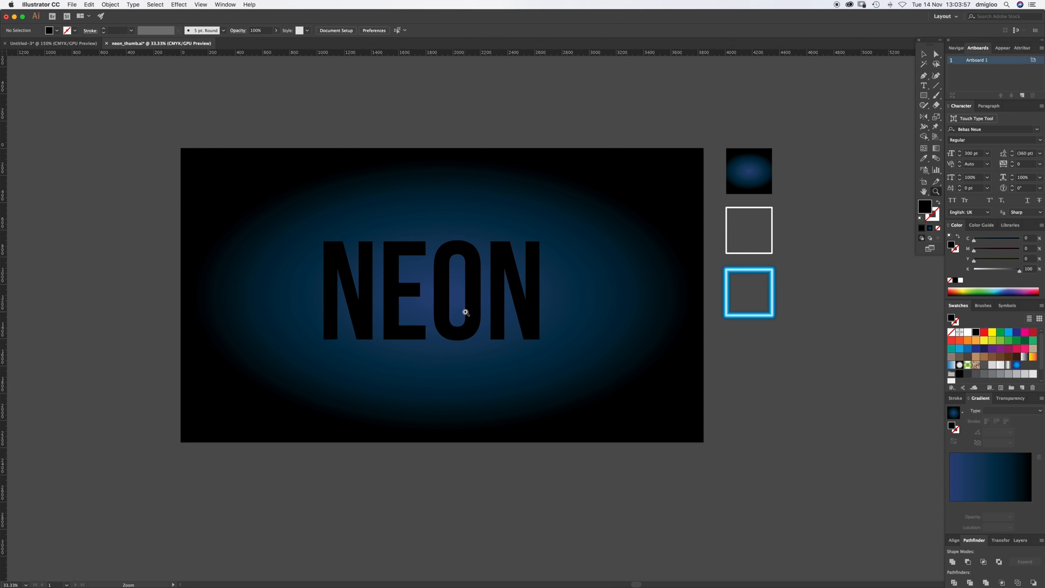
click(466, 311)
click(499, 306)
key(v)
click(499, 287)
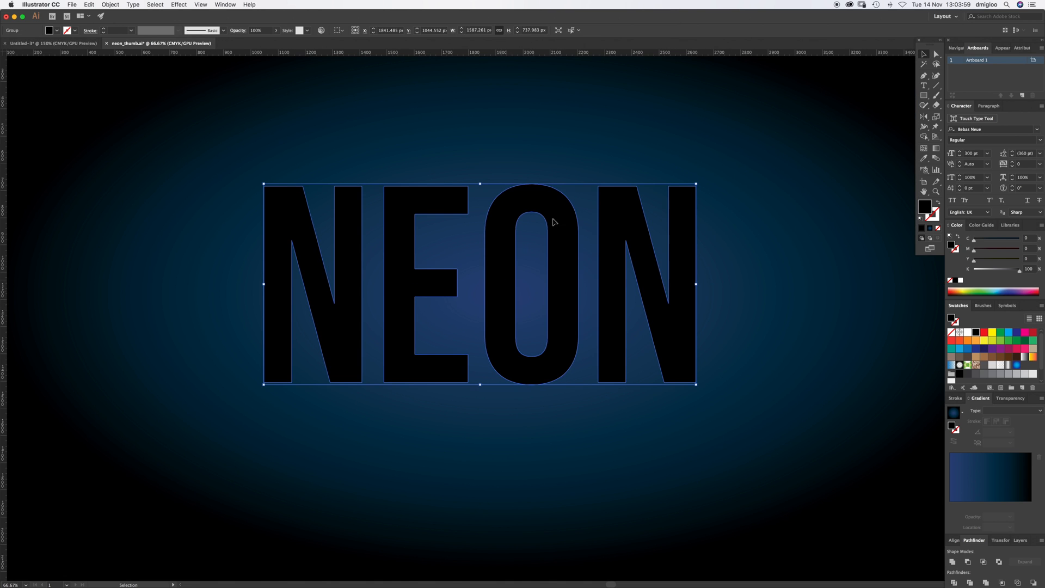
Remove the black fill from the outlined NEON letters
click(735, 285)
click(671, 317)
click(950, 279)
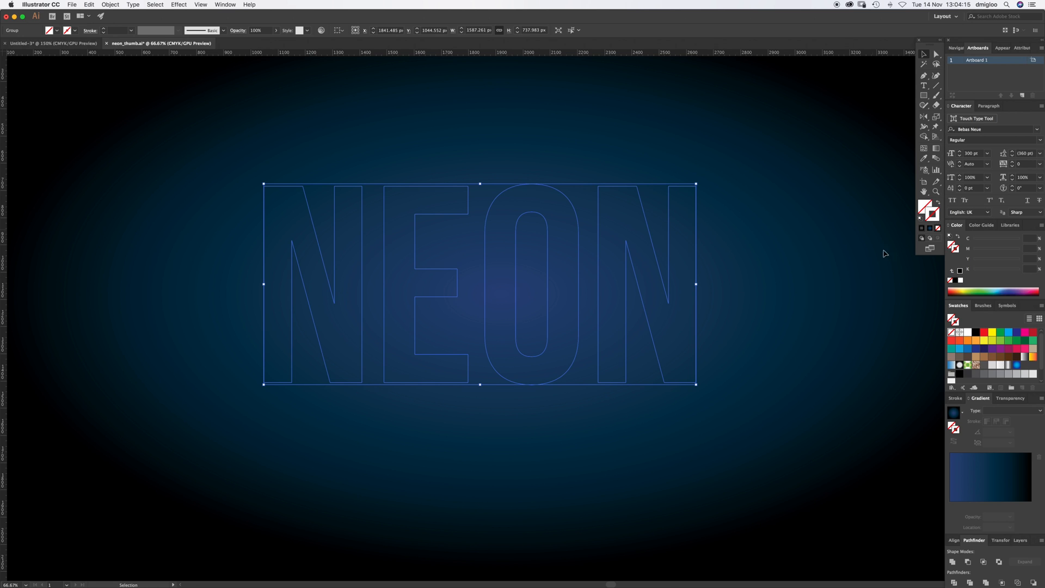
Copy the glowing blue square's gradient stroke onto the outlined NEON letters with the Eyedropper
alt+super+click(802, 308)
alt+super+click(486, 329)
drag(468, 333, 541, 333)
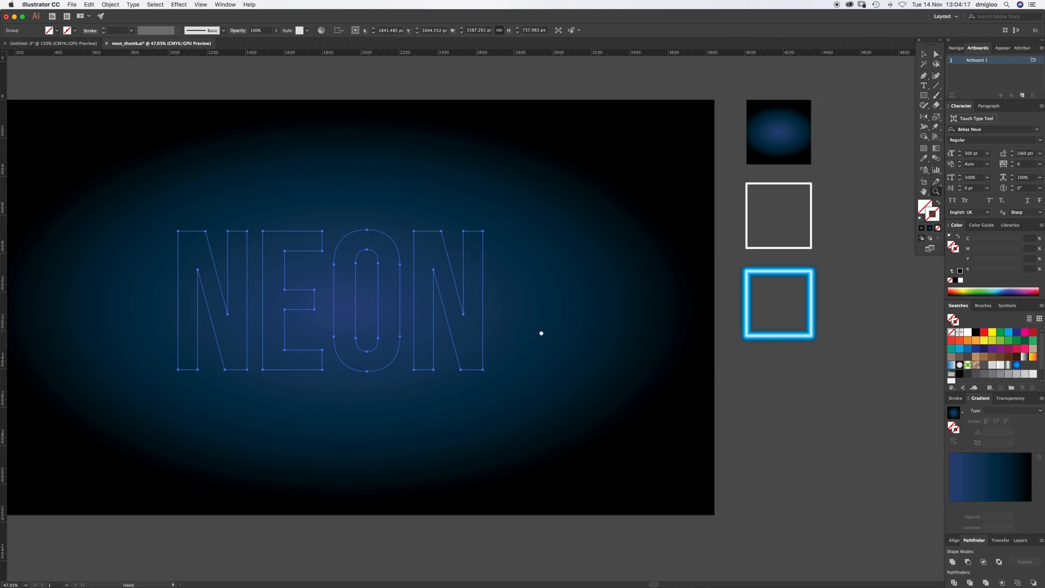
key(i)
click(796, 272)
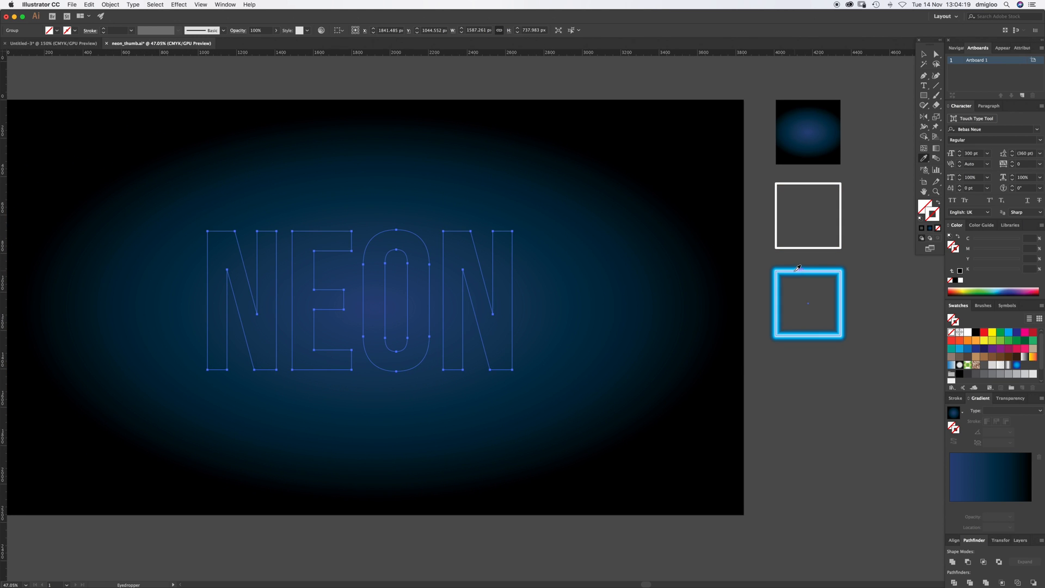
click(798, 269)
key(v)
click(467, 430)
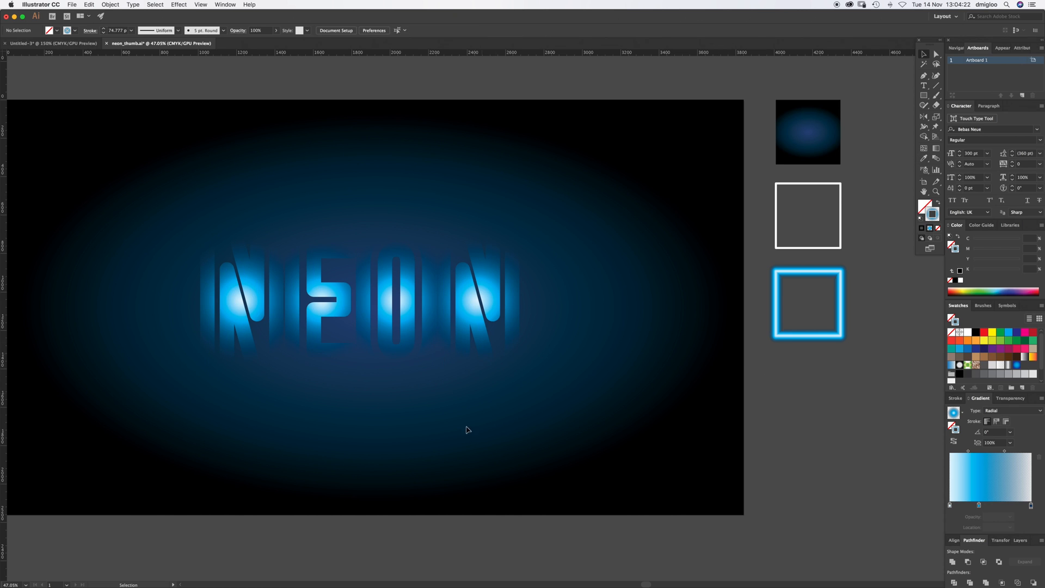
Apply the radial gradient across the stroke of the NEON letters
click(471, 299)
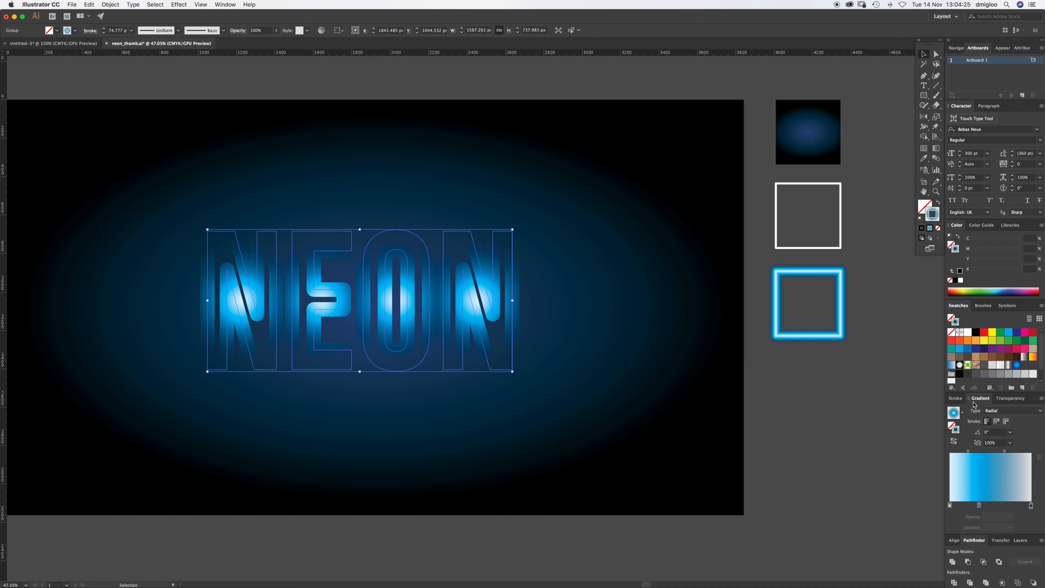
click(1007, 422)
click(819, 422)
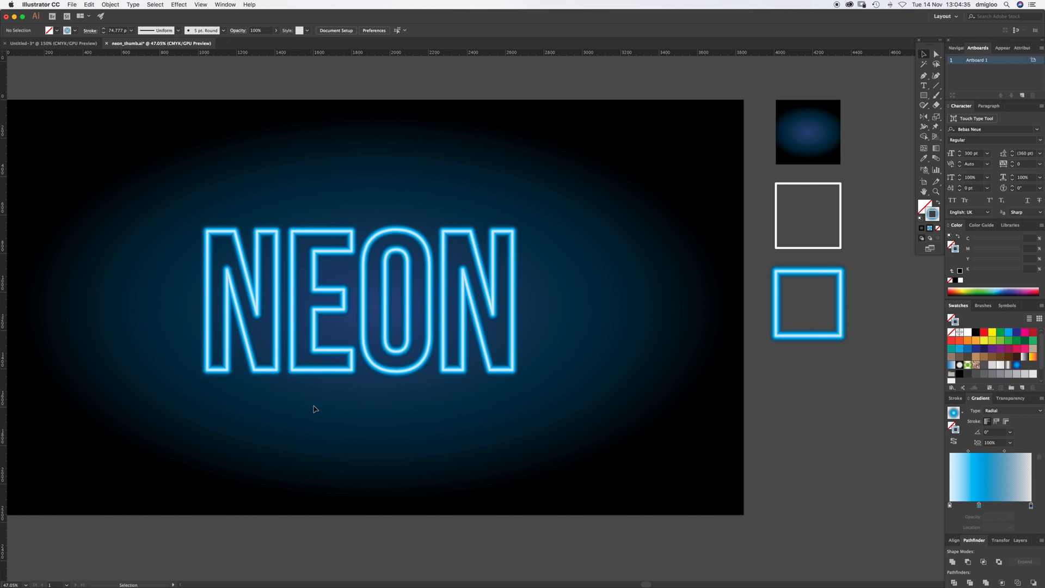
Paste a copy of the blue glowing NEON letters directly in front of the original
drag(342, 388, 374, 384)
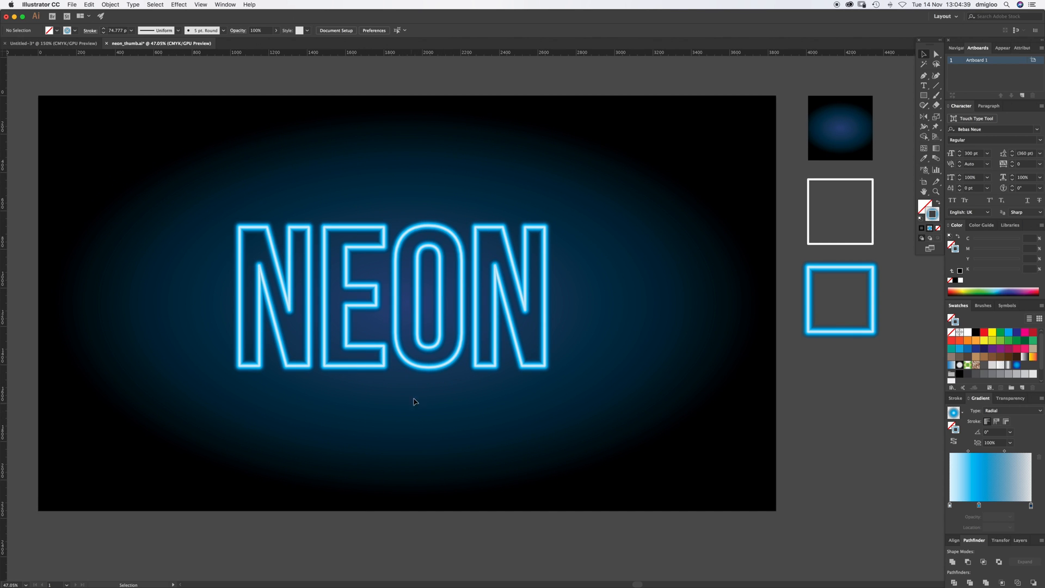
click(444, 368)
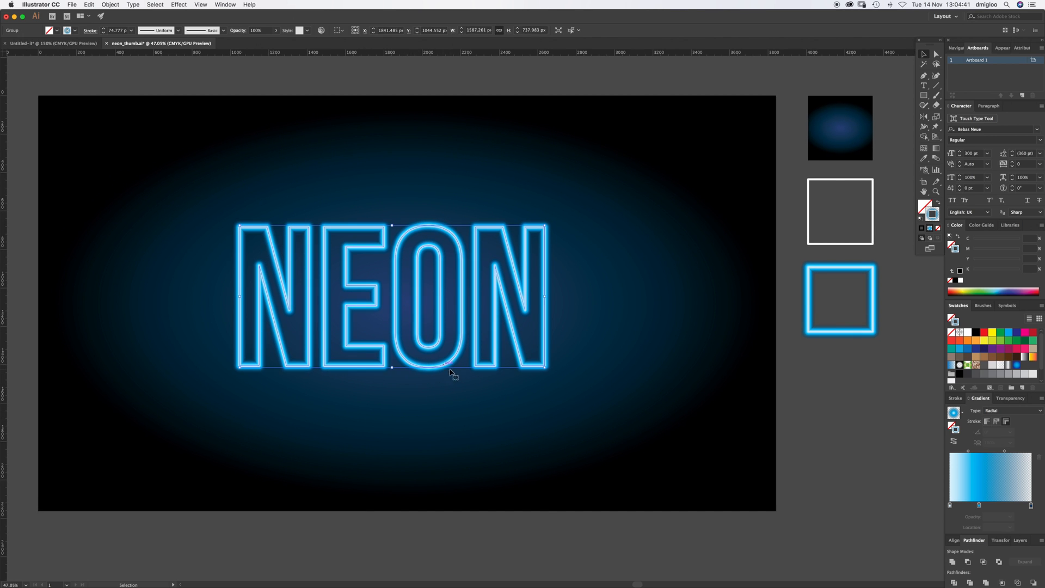
key(super+c)
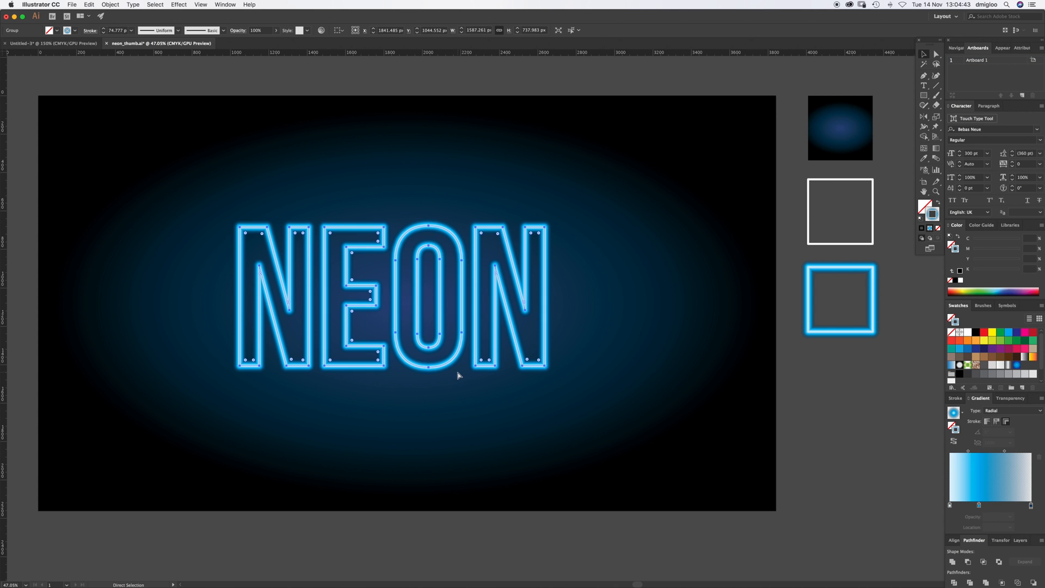
key(super+f)
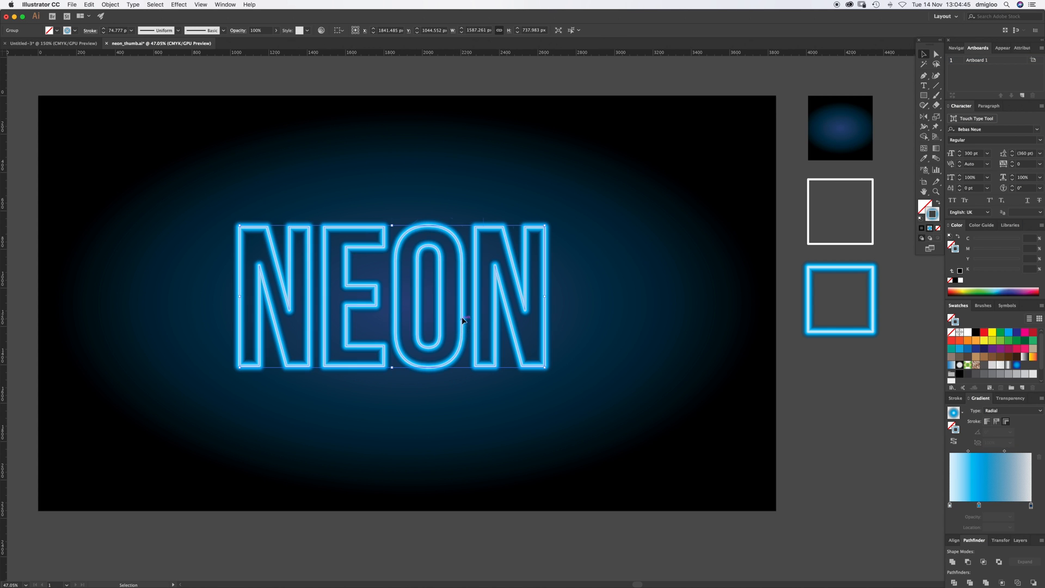
drag(459, 320, 510, 260)
key(super+z)
Copy the white square's thin stroke onto the front NEON letters with the Eyedropper
key(i)
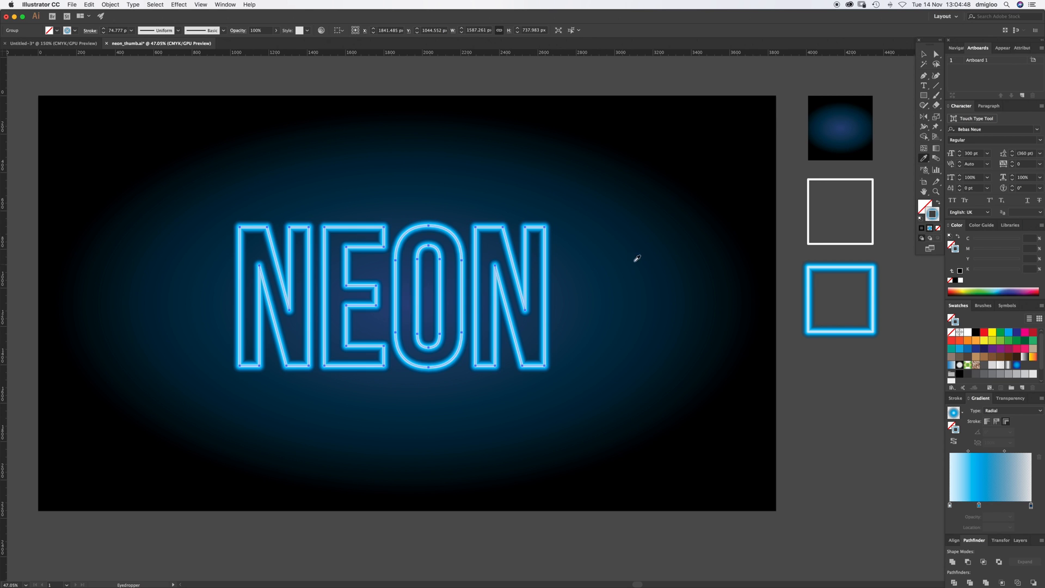
click(816, 242)
key(v)
click(606, 286)
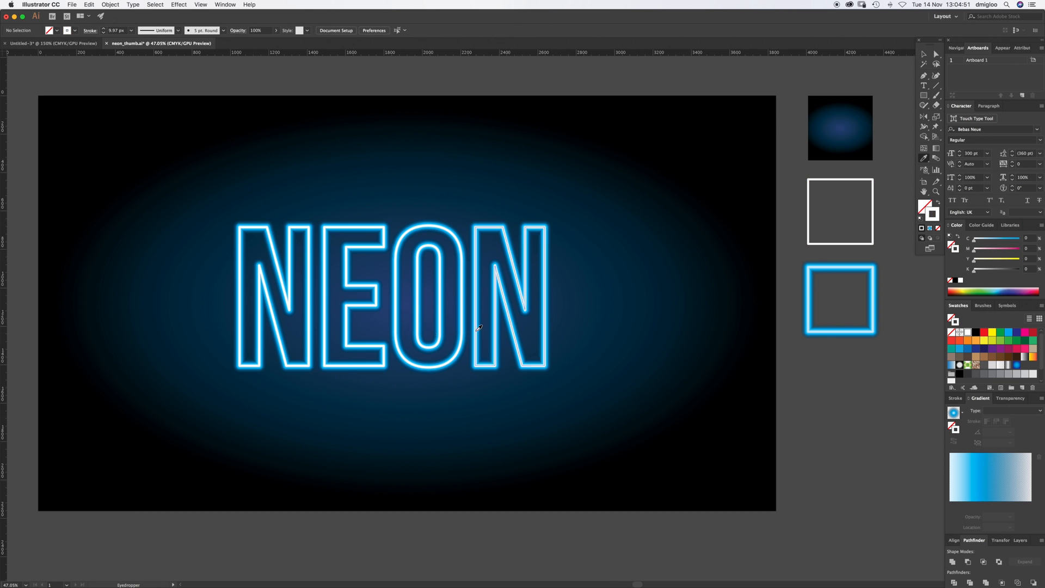
Move the white NEON letters down off the blue glow layer to compare them, and undo the move
key(super+space)
super+click(470, 306)
key(super+space)
super+click(503, 302)
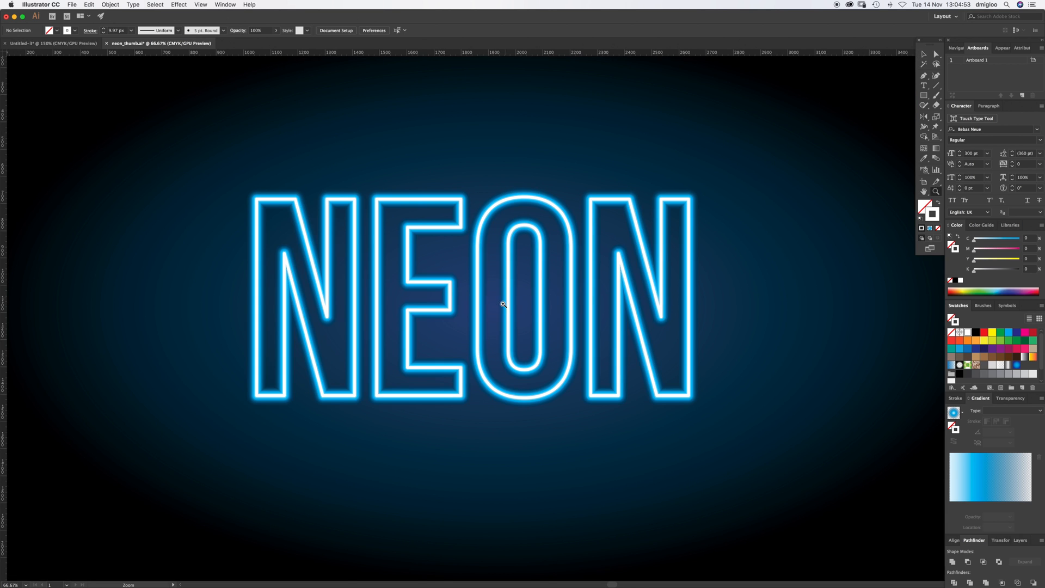
super+click(532, 316)
drag(483, 317, 606, 524)
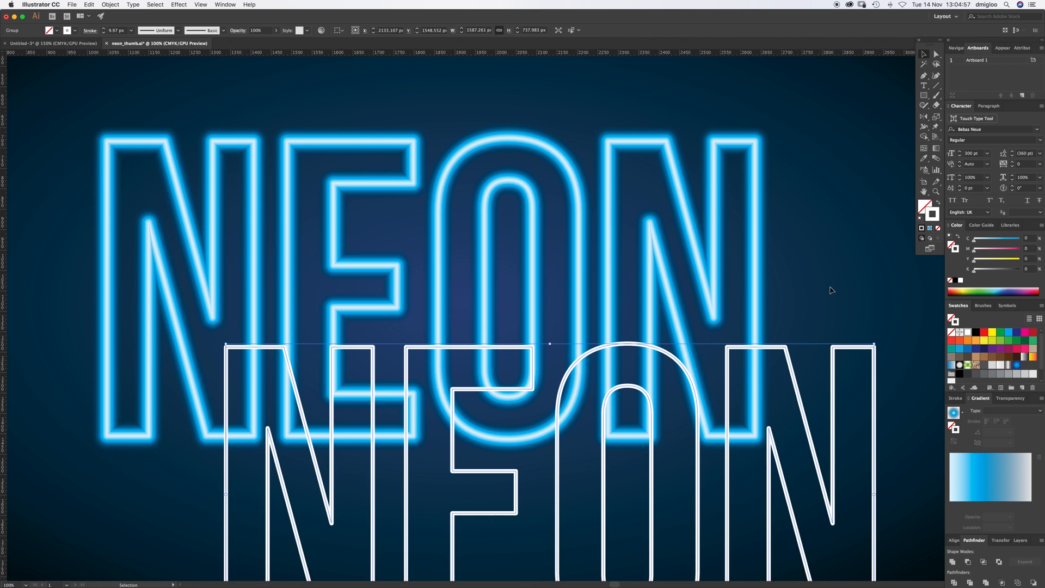
key(super+z)
click(414, 103)
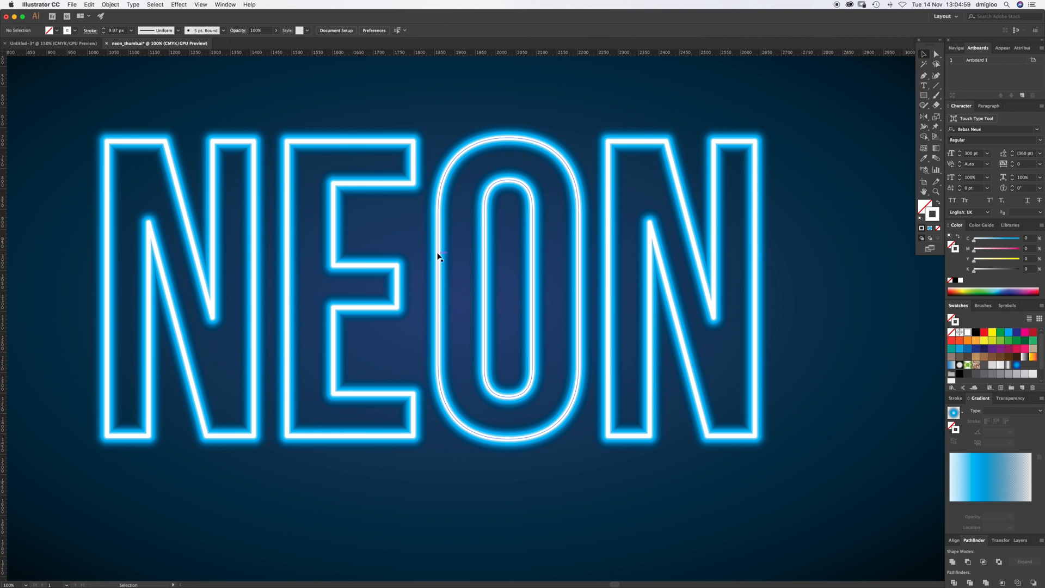
Draw a five-pointed star about 744 by 708 px beside the NEON text and give it the blue square's glow stroke with the Eyedropper
key(super+minus)
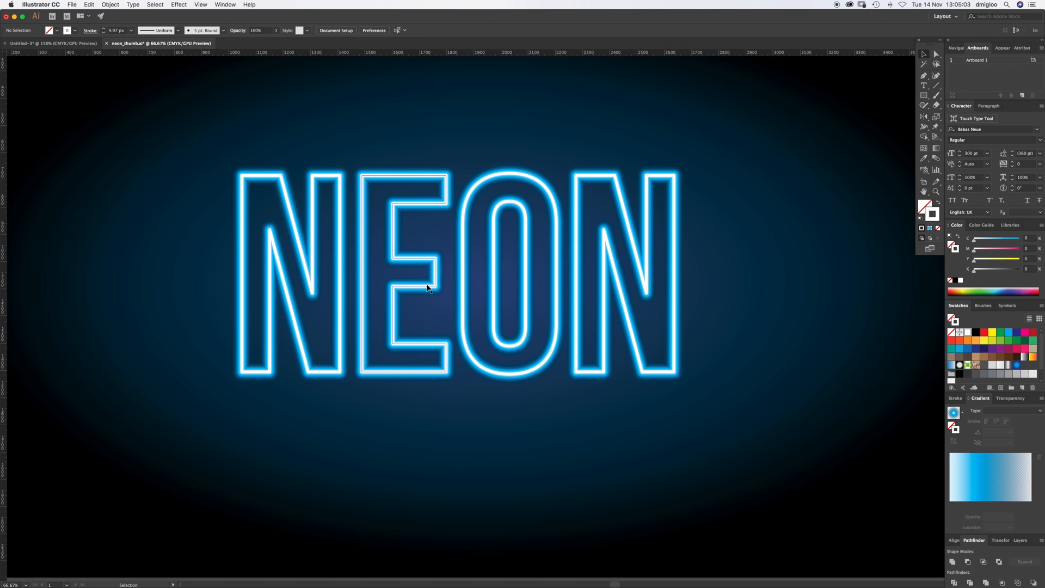
key(z)
alt+click(496, 308)
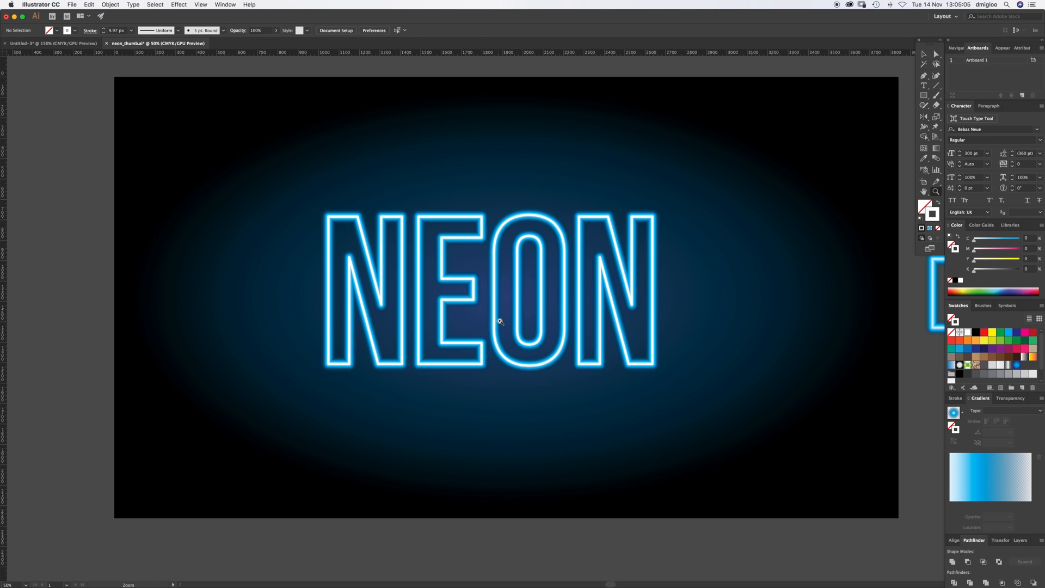
drag(533, 323, 496, 337)
key(v)
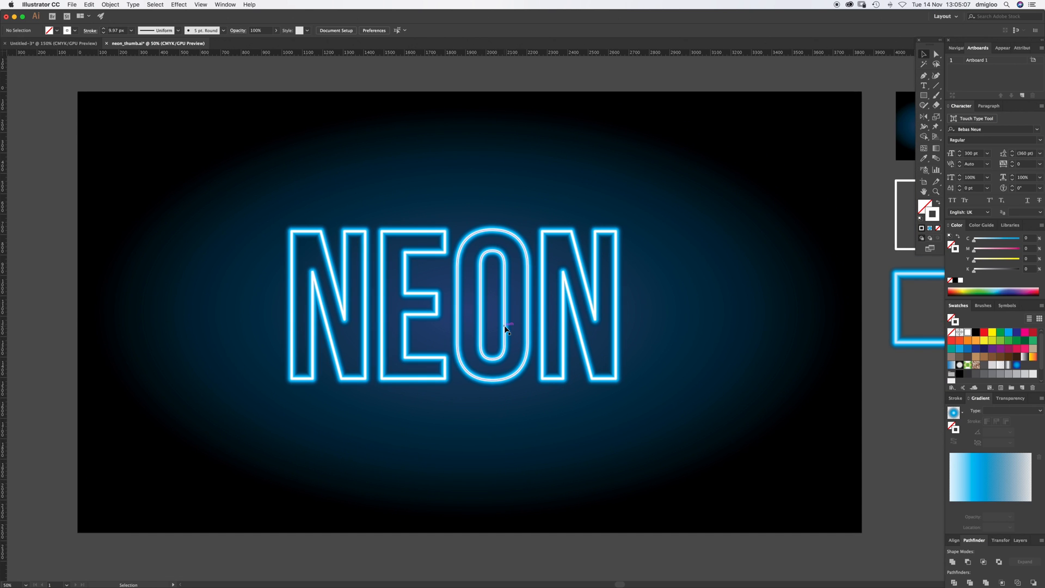
scroll(534, 343, right, 5)
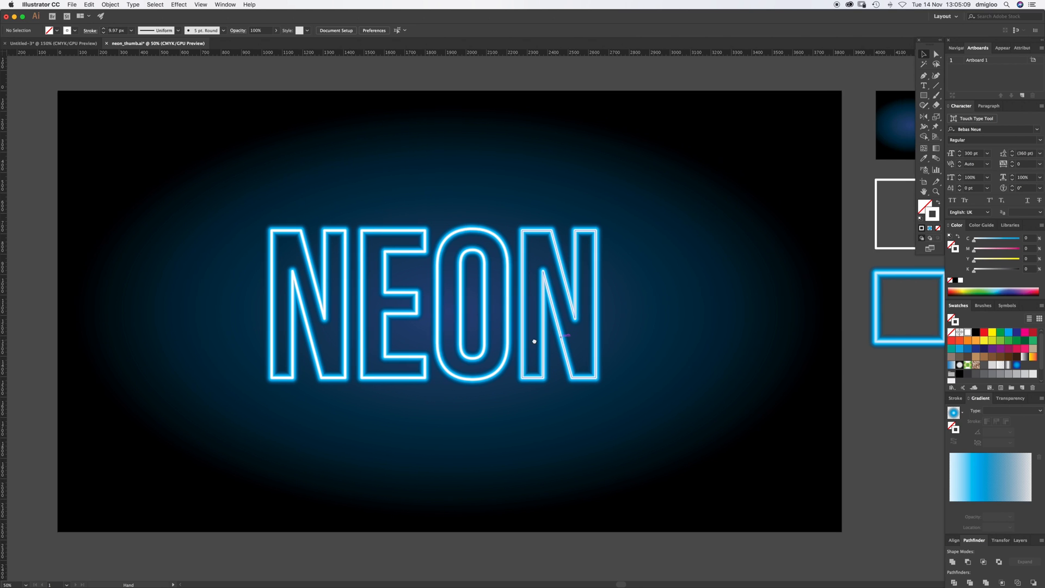
click(924, 97)
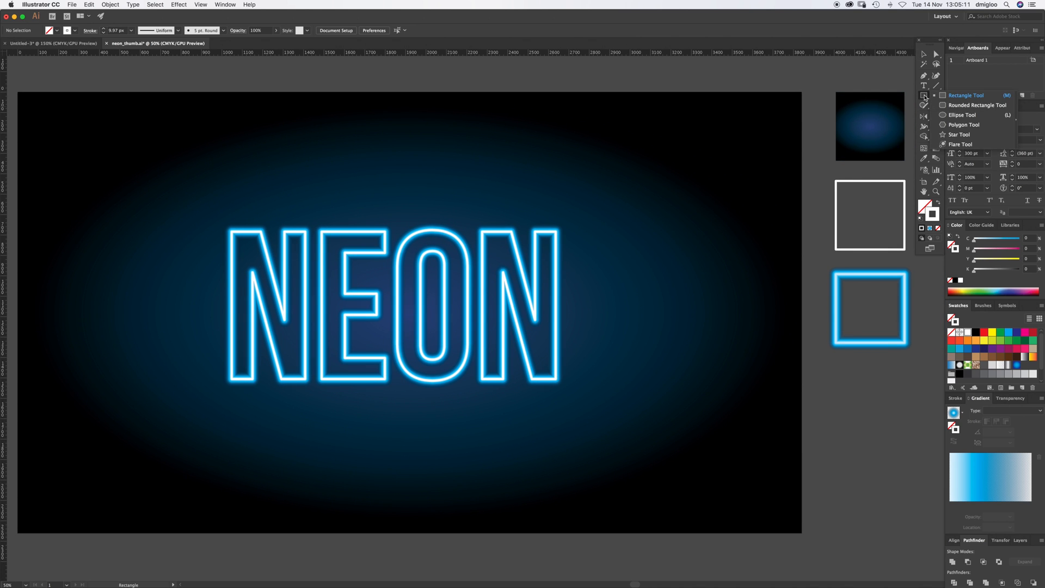
click(959, 134)
drag(640, 271, 707, 303)
key(v)
key(i)
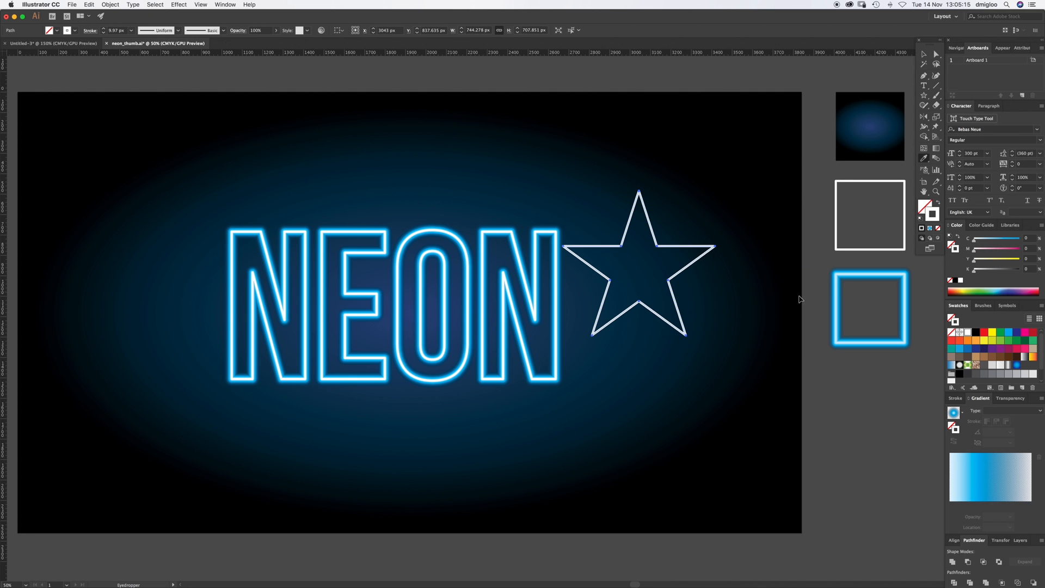
click(839, 282)
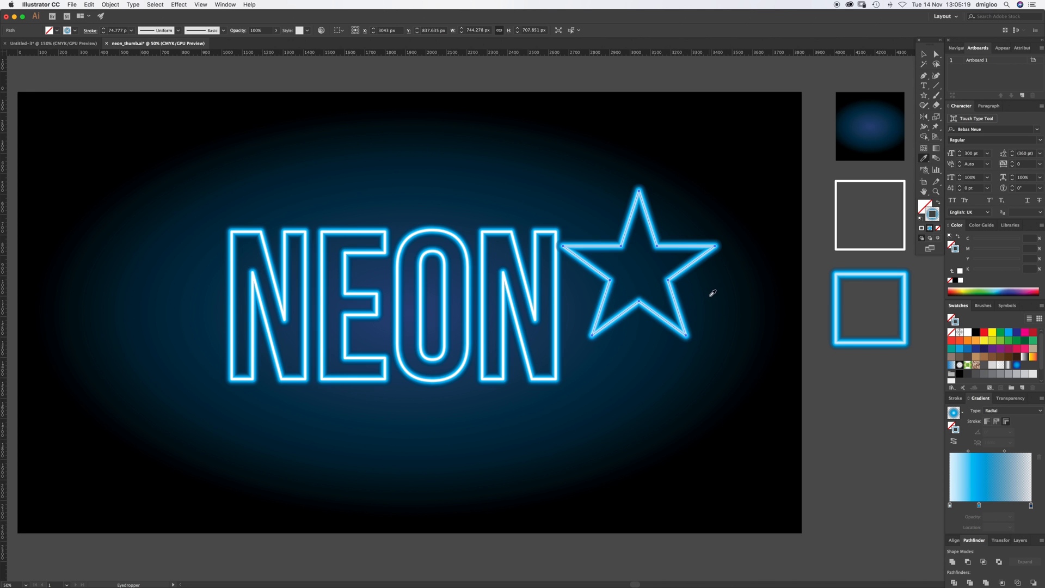
Paste a copy of the star in front and apply the white square's stroke to it with the Eyedropper
key(v)
key(super+f)
key(i)
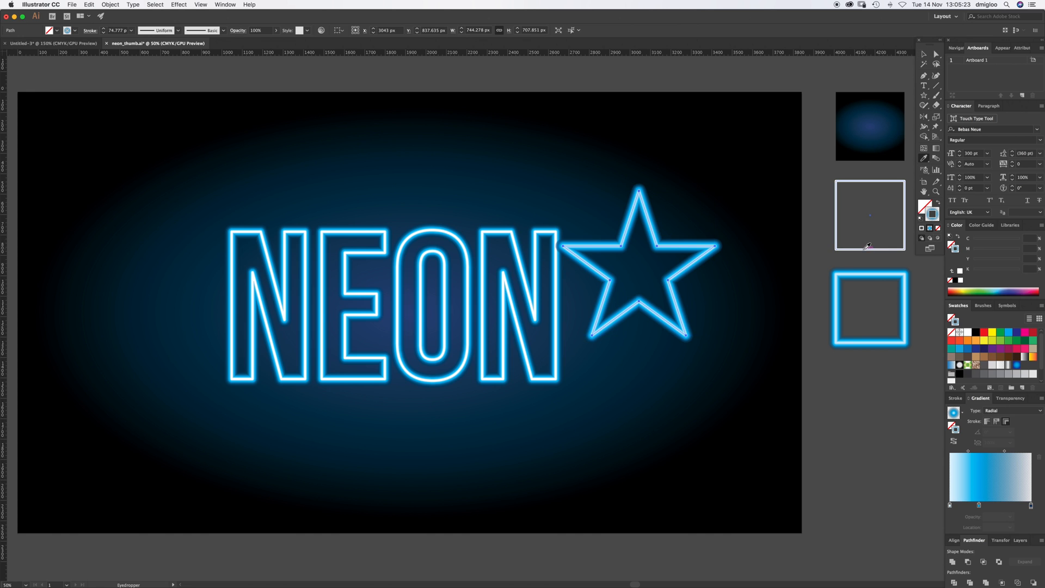
click(869, 249)
key(super+shift+a)
Move the star's white and glow layers up toward the artboard's upper-right corner
key(v)
mouse_move(738, 205)
mouse_down()
mouse_move(688, 268)
mouse_move(721, 211)
mouse_up()
click(675, 334)
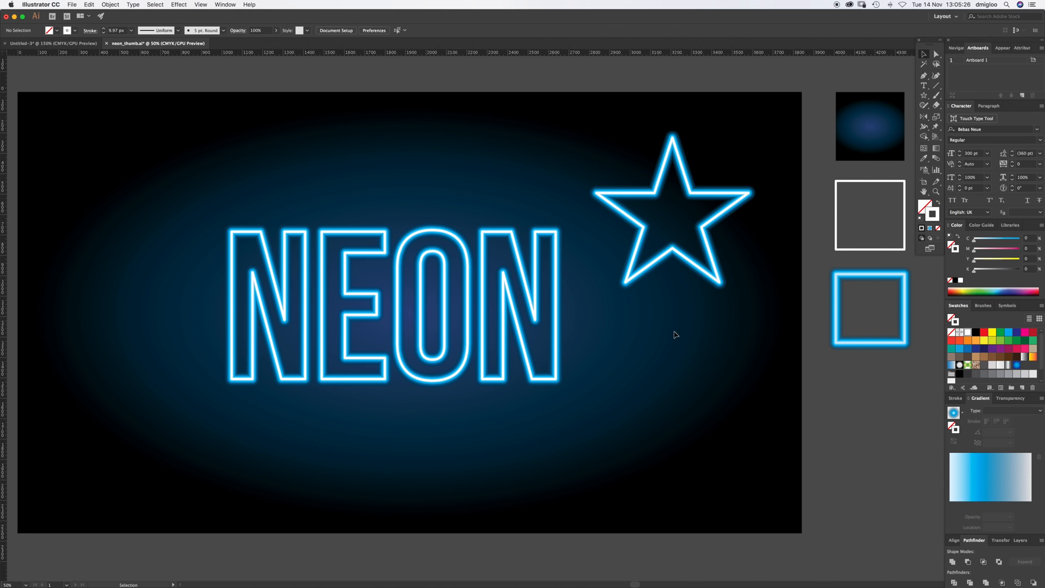
Draw a hexagon about 443 by 383 px below the star and copy the blue square's glow stroke onto it
click(924, 96)
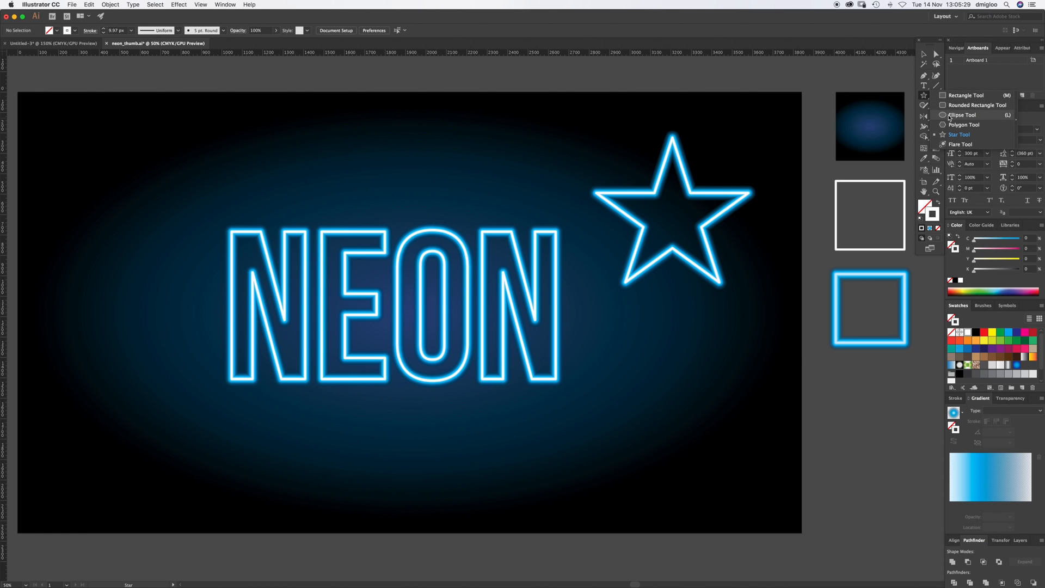
click(964, 125)
drag(670, 372, 693, 410)
key(i)
click(842, 310)
Overlay a copy of the hexagon in front and give it the white square's stroke with the Eyedropper
key(super+shift+a)
key(v)
drag(730, 339, 683, 378)
click(1006, 422)
drag(738, 340, 687, 381)
key(super+shift+a)
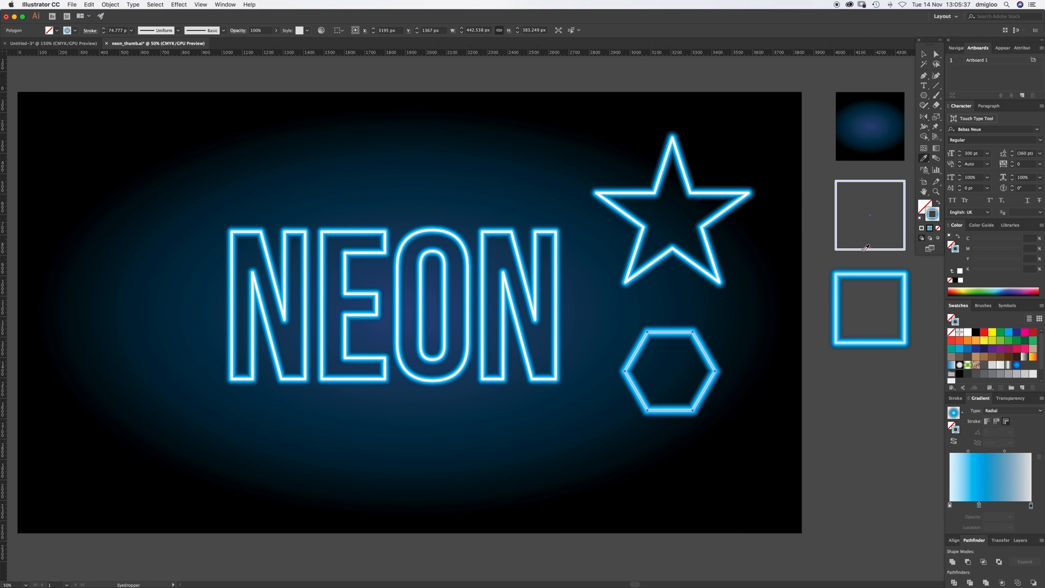
key(i)
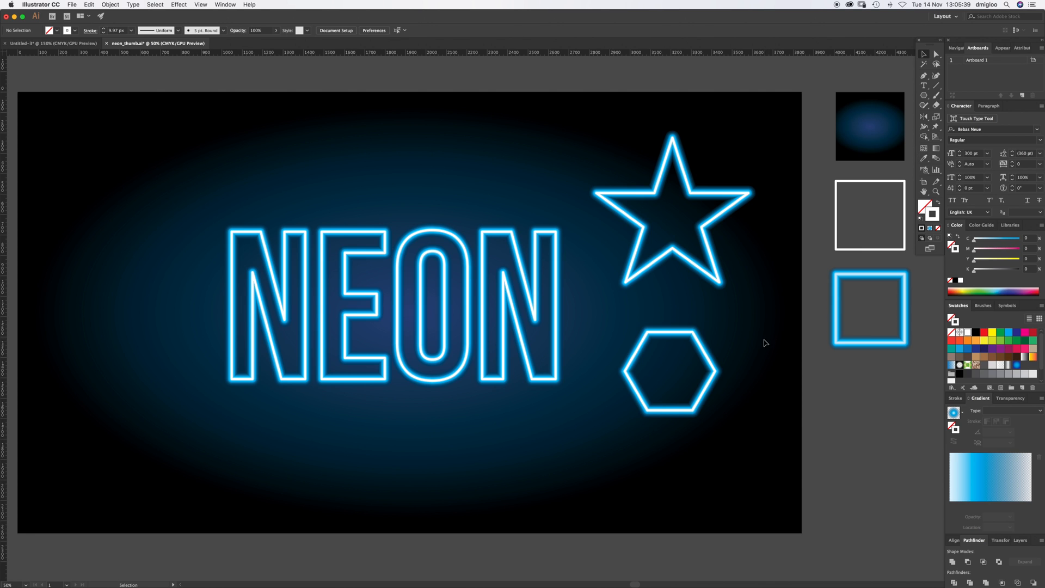
click(687, 389)
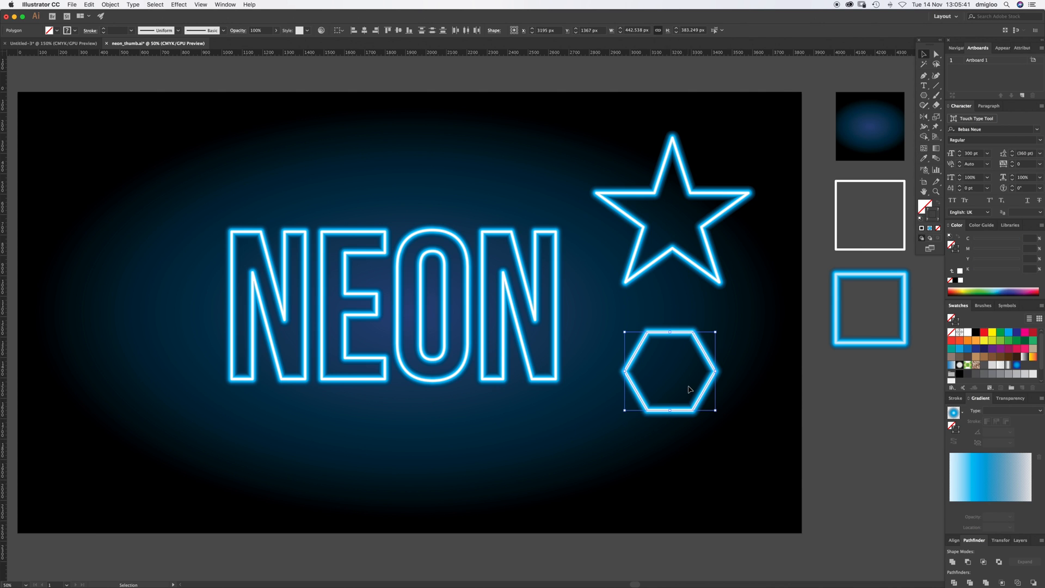
click(694, 350)
Try shifting the white NEON letters off the glow around the first N, and undo the shift
key(z)
click(245, 334)
click(251, 333)
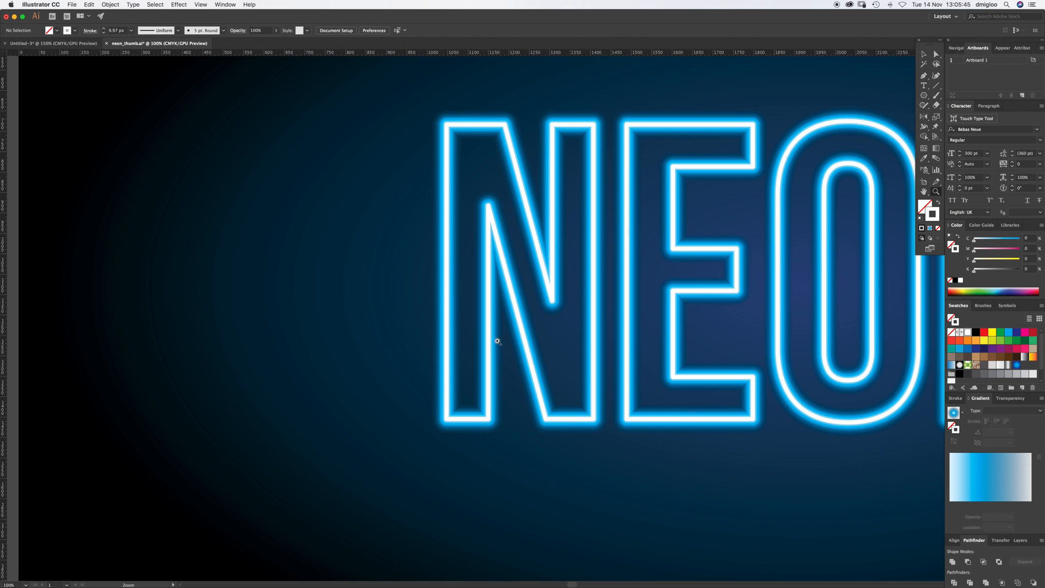
click(498, 341)
key(v)
click(447, 355)
key(plus)
key(v)
click(349, 391)
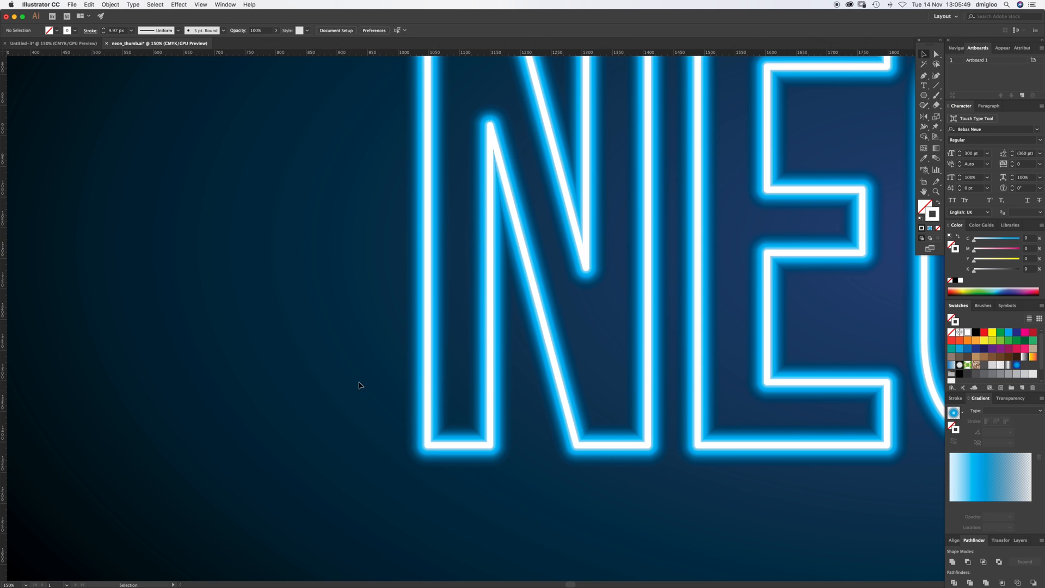
drag(429, 384, 379, 401)
key(super+z)
Open a gap in the white outline of the first N's lower left stem by adding three anchor points and deleting the middle one
key(p)
click(427, 358)
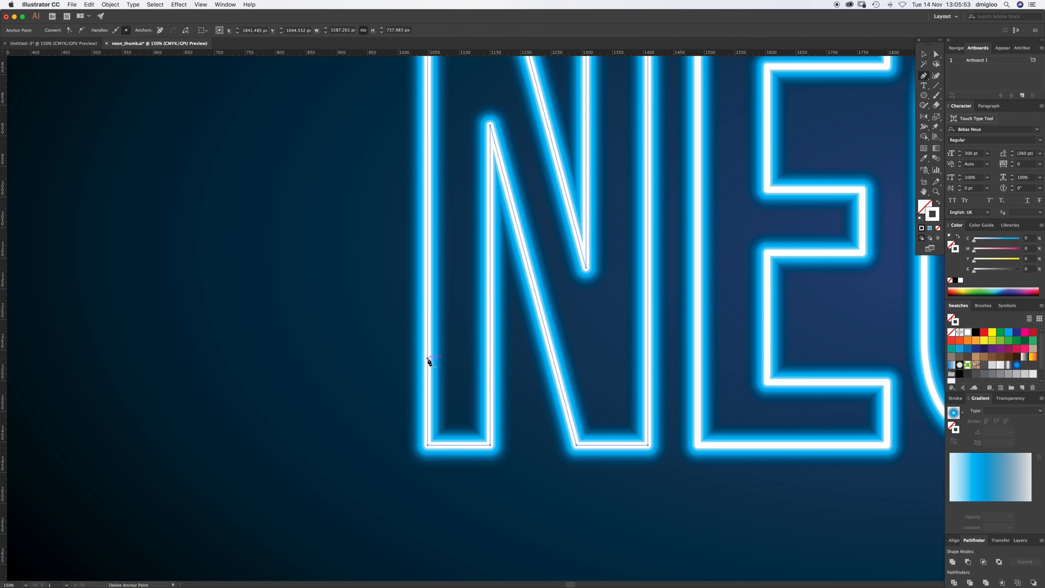
click(427, 298)
click(428, 328)
key(a)
key(Delete)
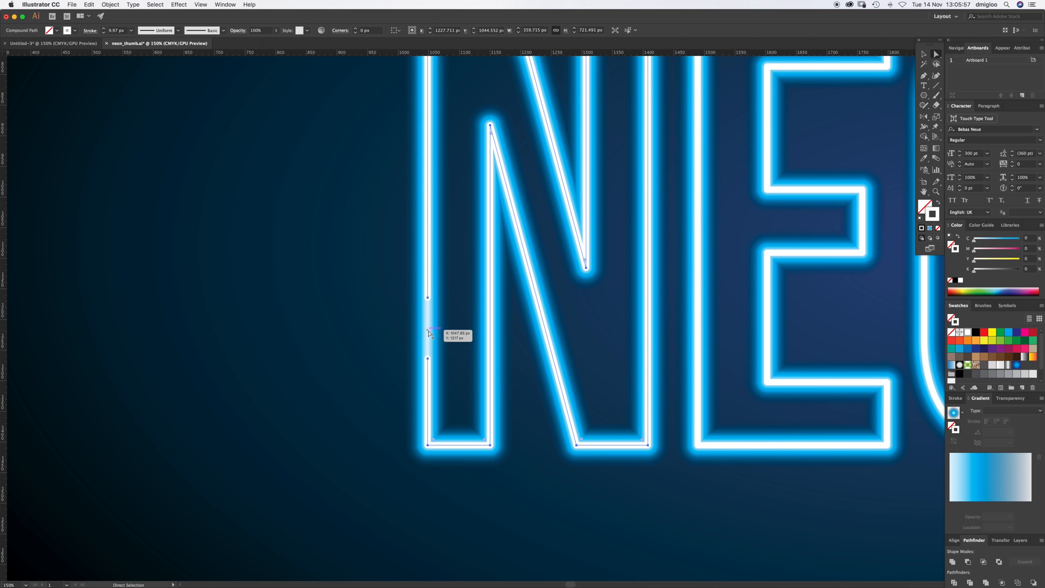
Break the blue glow path inside the first N's white gap by adding three anchor points and deleting the middle one
click(447, 348)
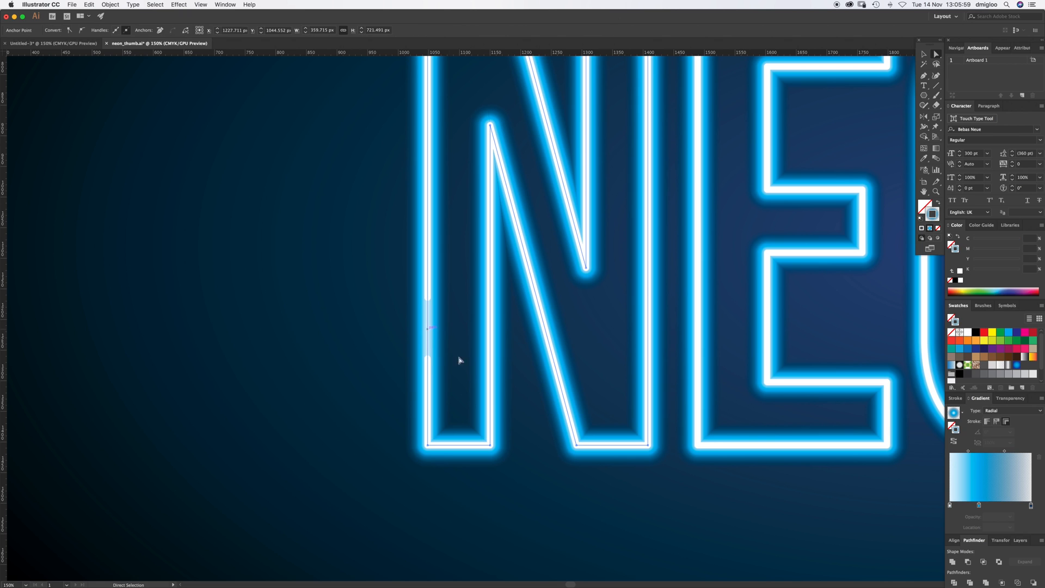
click(427, 341)
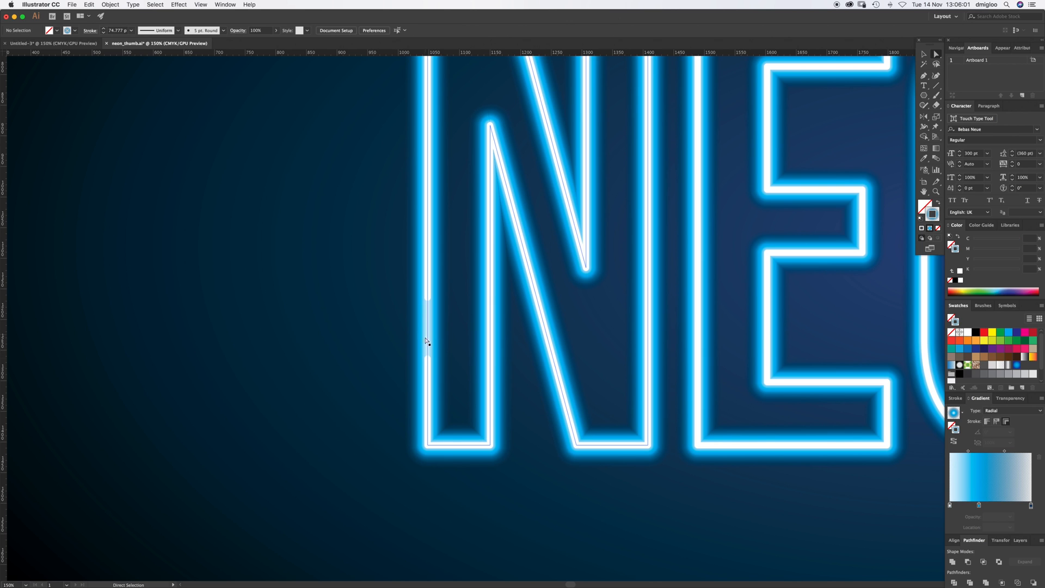
click(427, 340)
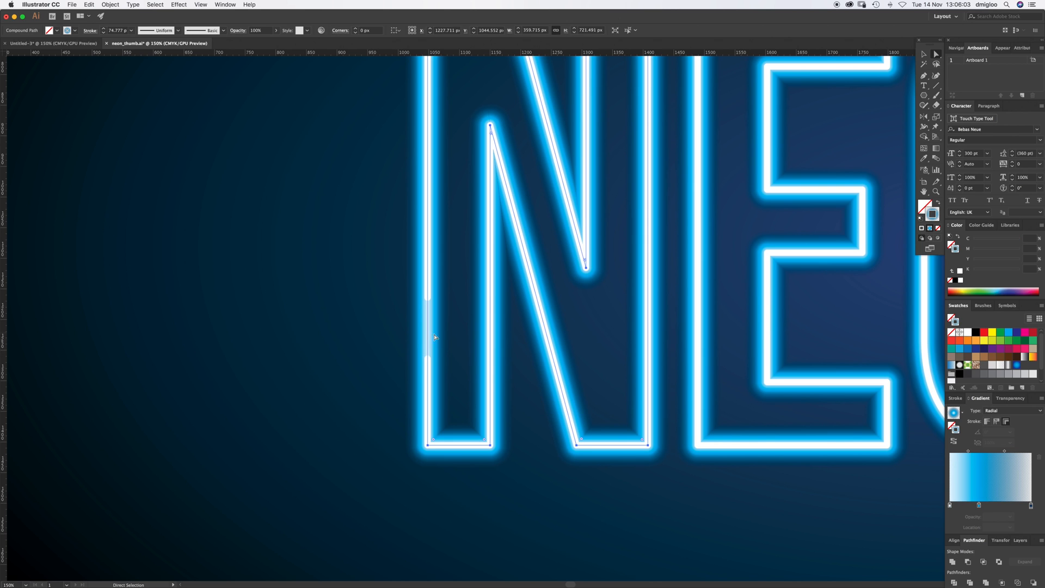
key(p)
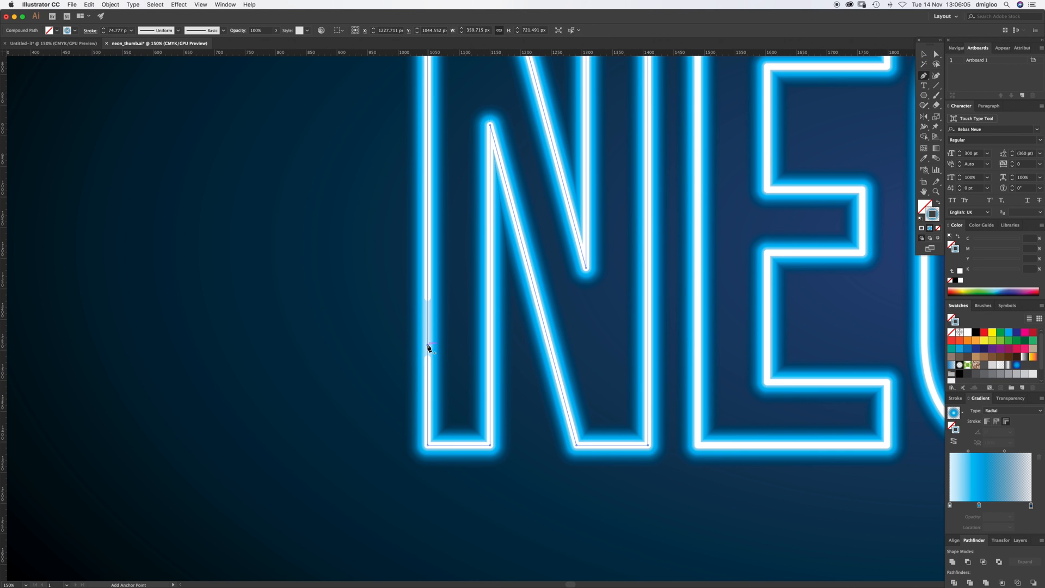
click(427, 345)
click(427, 329)
click(429, 315)
key(a)
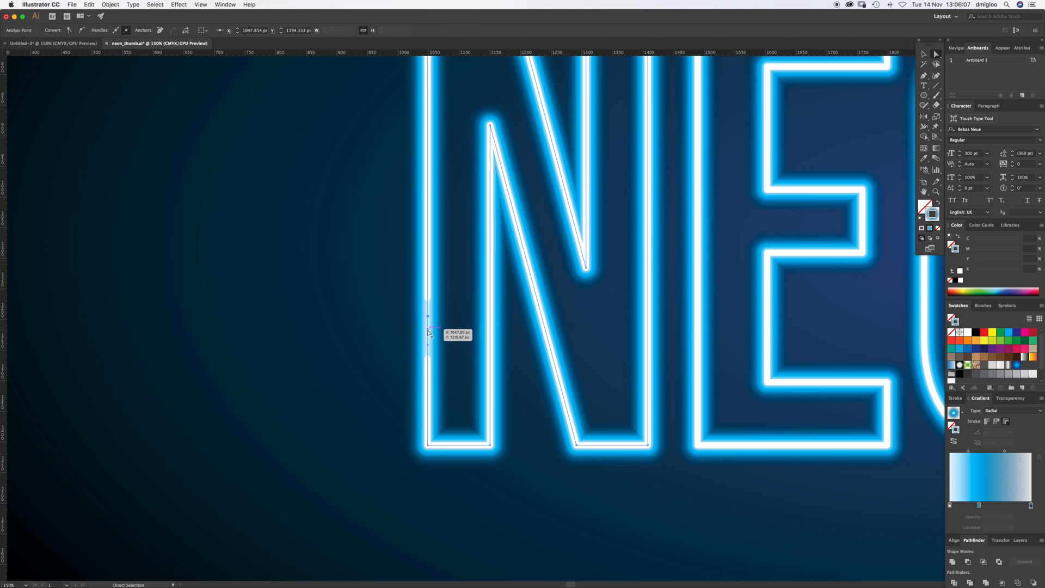
Move the glow path's two end anchors apart to line up with the ends of the white gap
drag(429, 324, 428, 299)
click(428, 317)
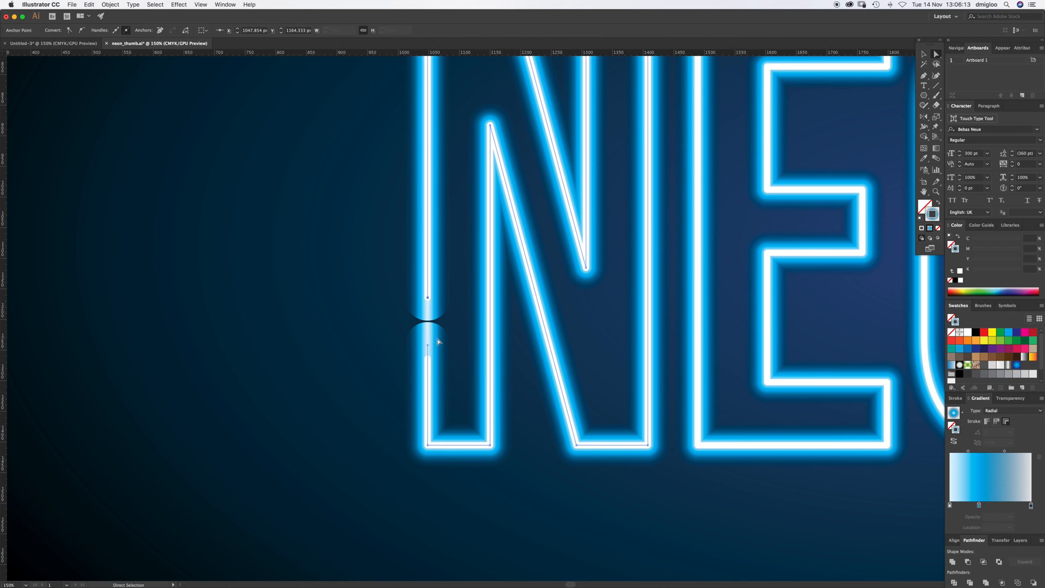
drag(428, 344, 428, 365)
click(332, 403)
Move the blue glow NEON letters right and slightly up from the white letters, to about X 1920 px, Y 1018 px
key(z)
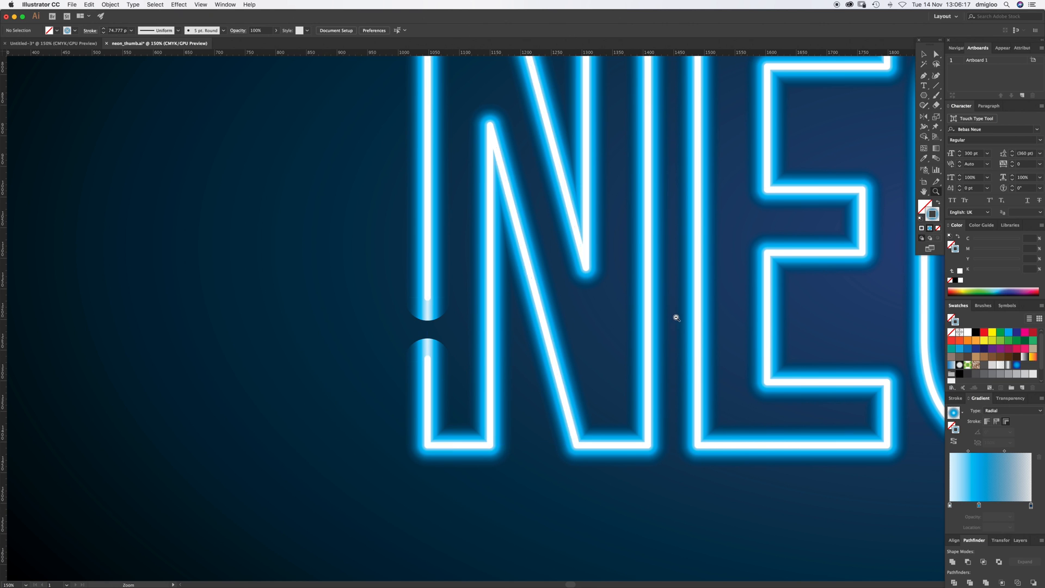
alt+click(675, 317)
key(v)
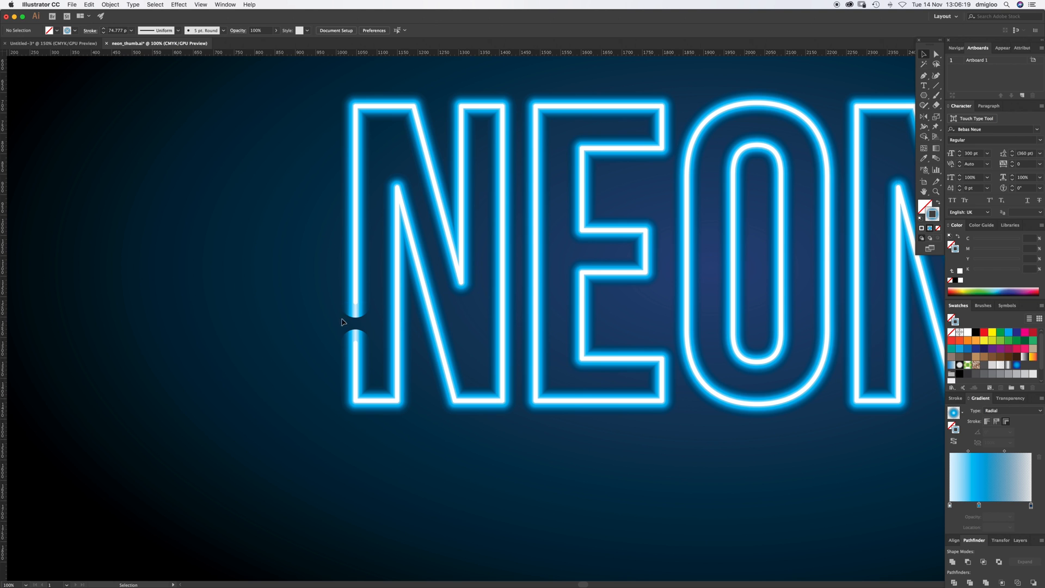
click(358, 340)
key(super+1)
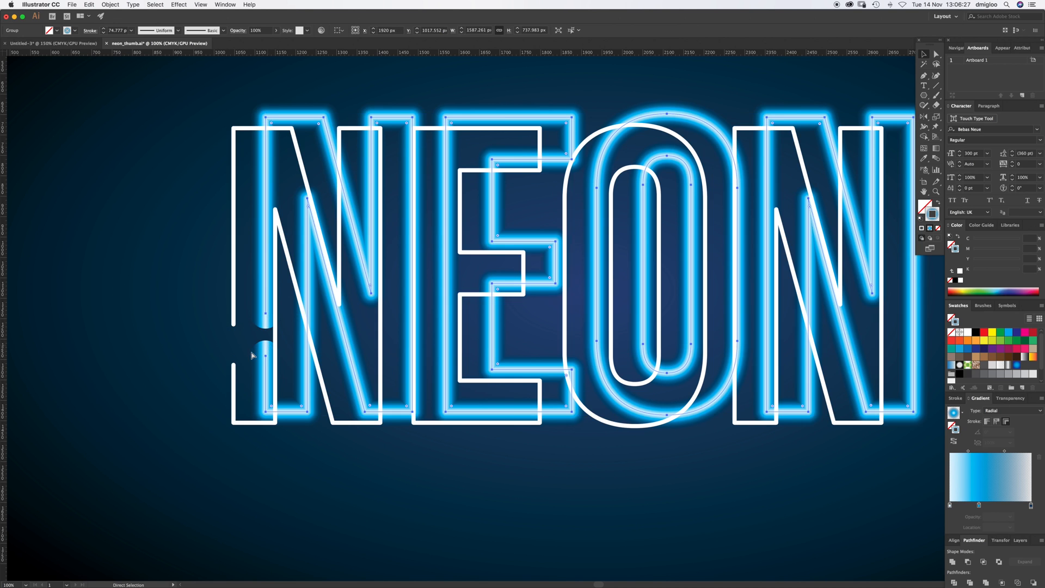
Apply a Gaussian Blur with a radius of about 31.3 pixels to the blue glow NEON letters, previewing it first
click(181, 5)
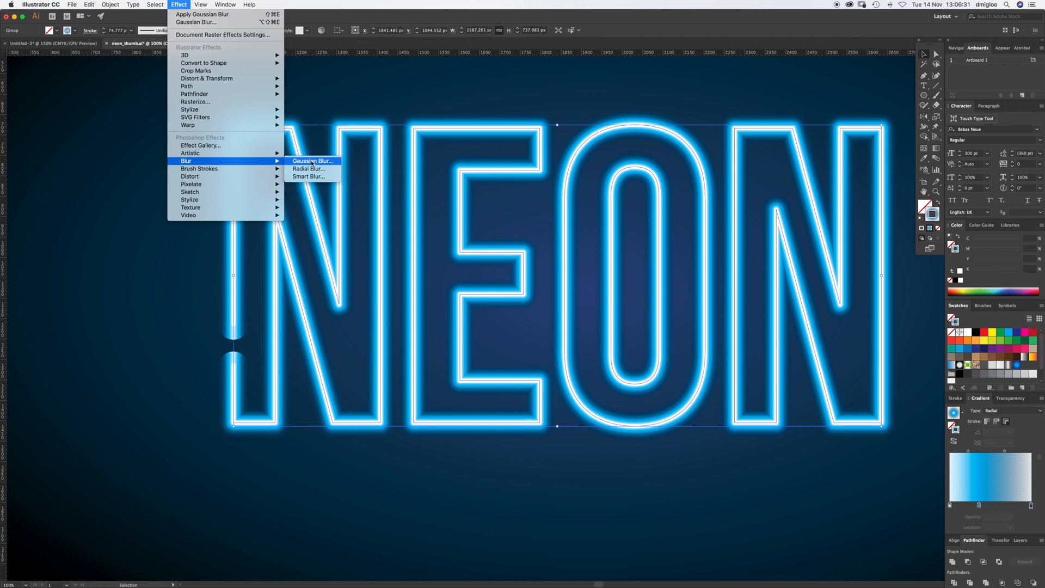
click(304, 161)
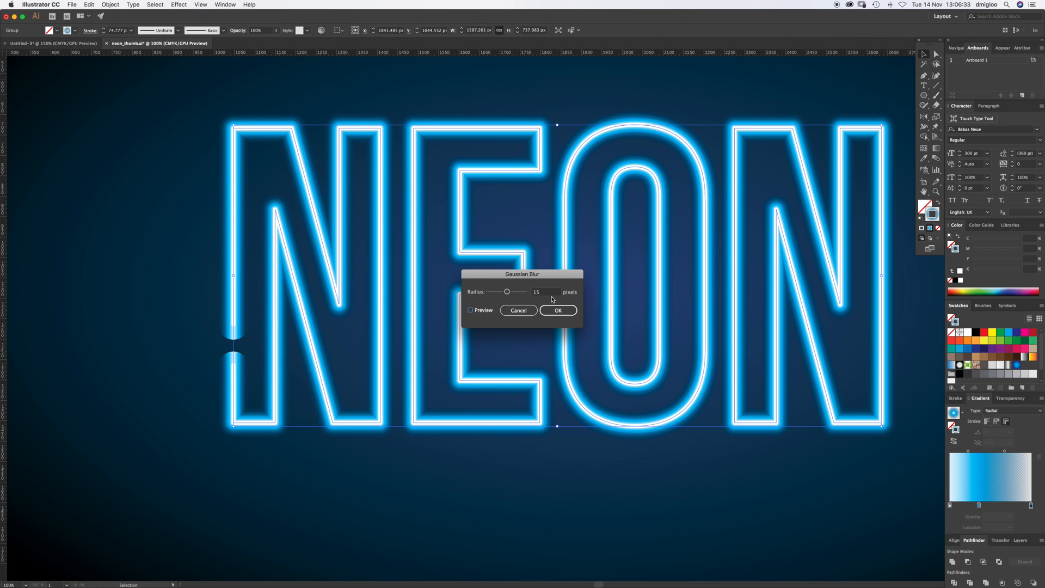
click(471, 310)
drag(503, 292, 511, 293)
click(563, 311)
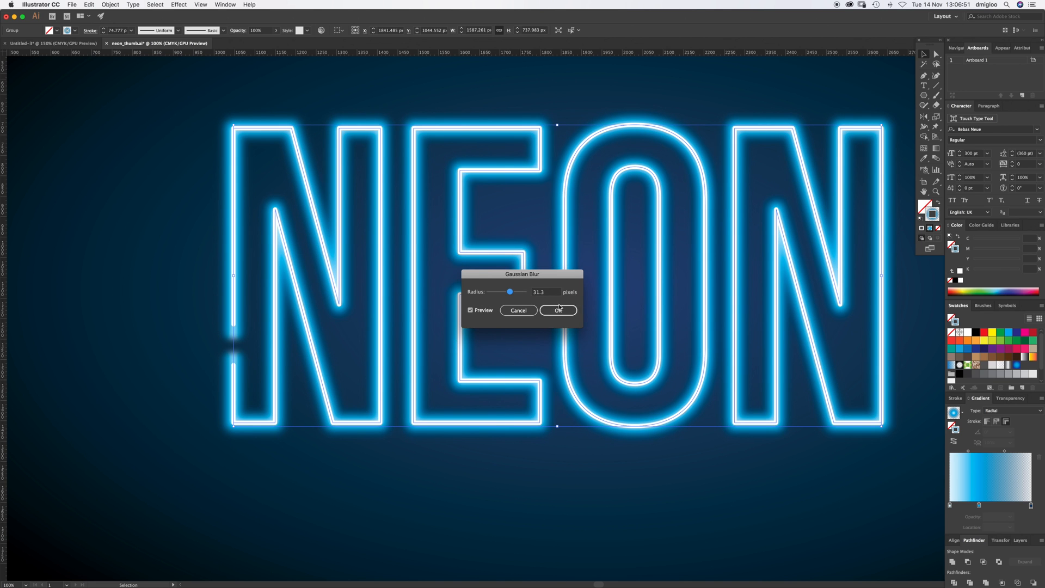
click(559, 308)
click(509, 507)
Move the blue glow path's upper end anchor at the first N's gap upward to line up with the white stroke's end
key(z)
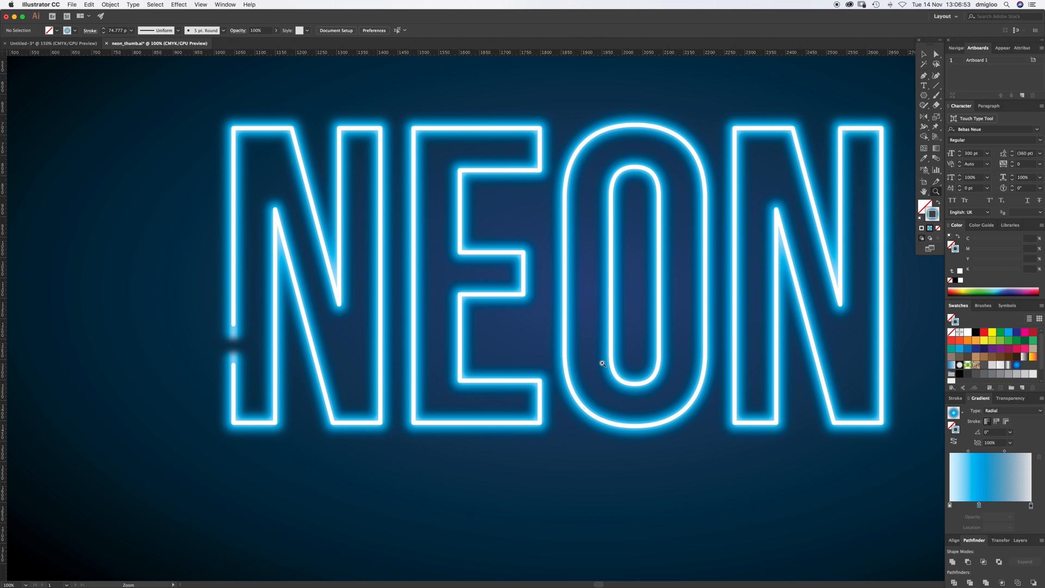
alt+click(602, 364)
alt+click(601, 331)
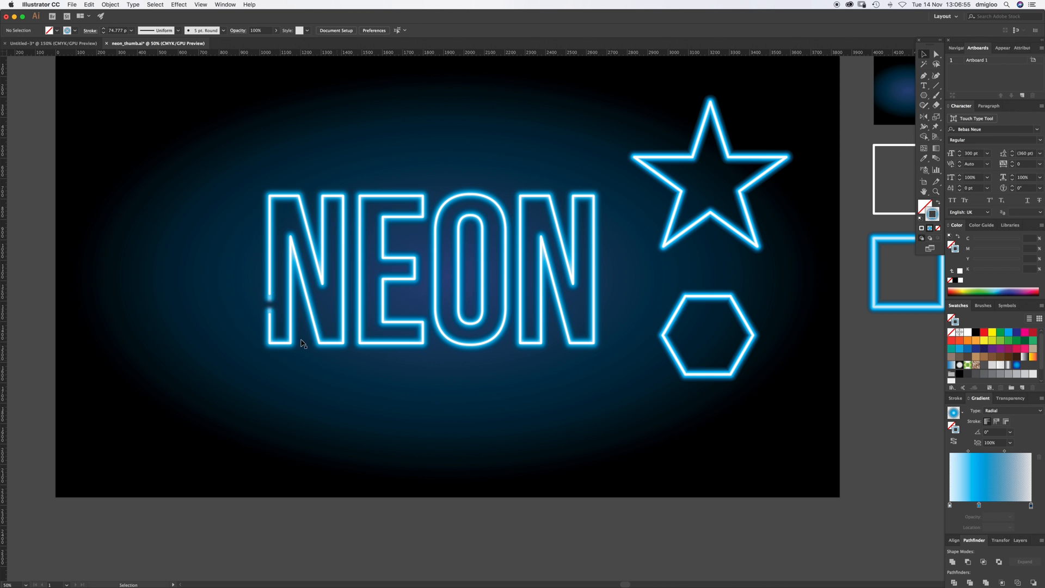
click(401, 300)
click(396, 306)
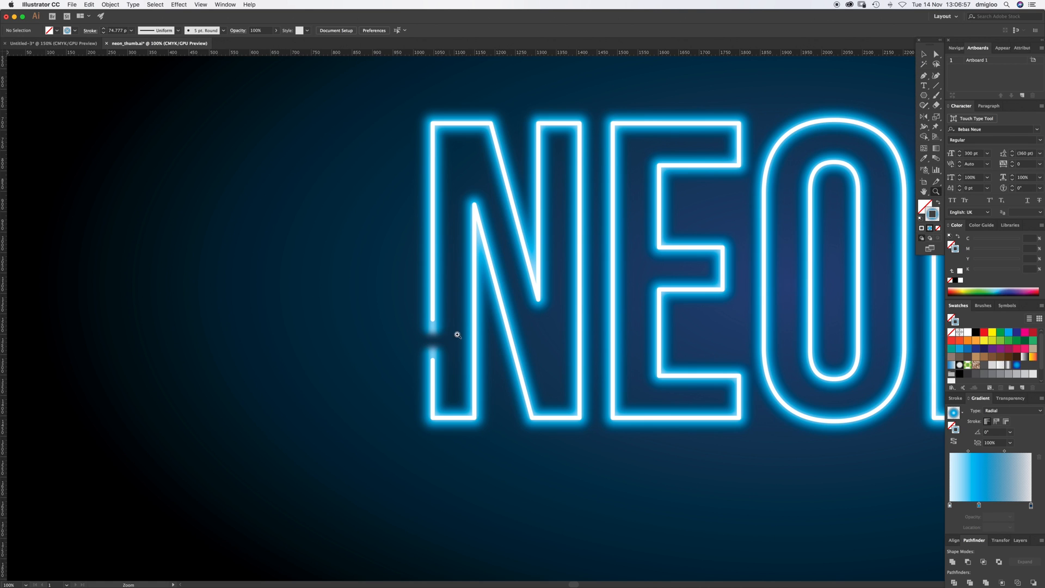
click(444, 299)
key(v)
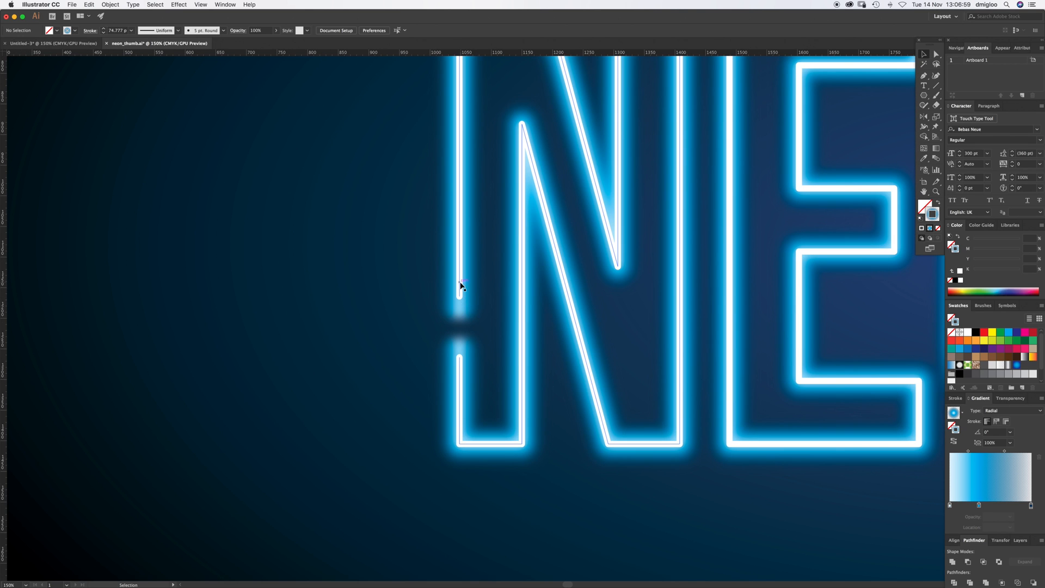
click(464, 300)
key(super+shift+a)
key(a)
mouse_move(447, 318)
mouse_down()
mouse_move(475, 284)
mouse_move(465, 298)
mouse_up()
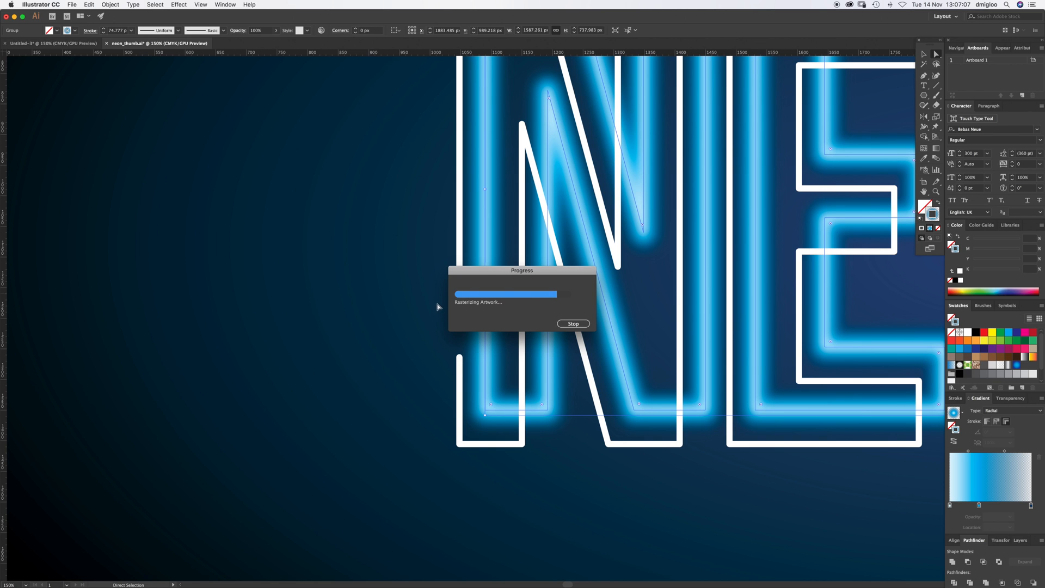
key(super+z)
drag(455, 300, 482, 269)
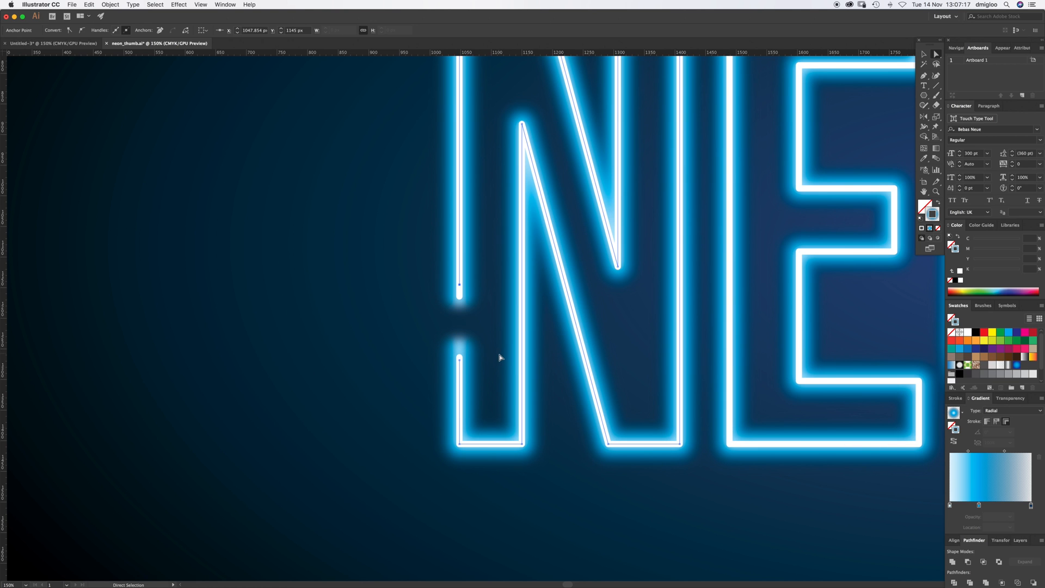
Review the whole neon sign and check how the radial gradient is applied across the stroke of the blue sample square
key(v)
key(z)
alt+click(688, 315)
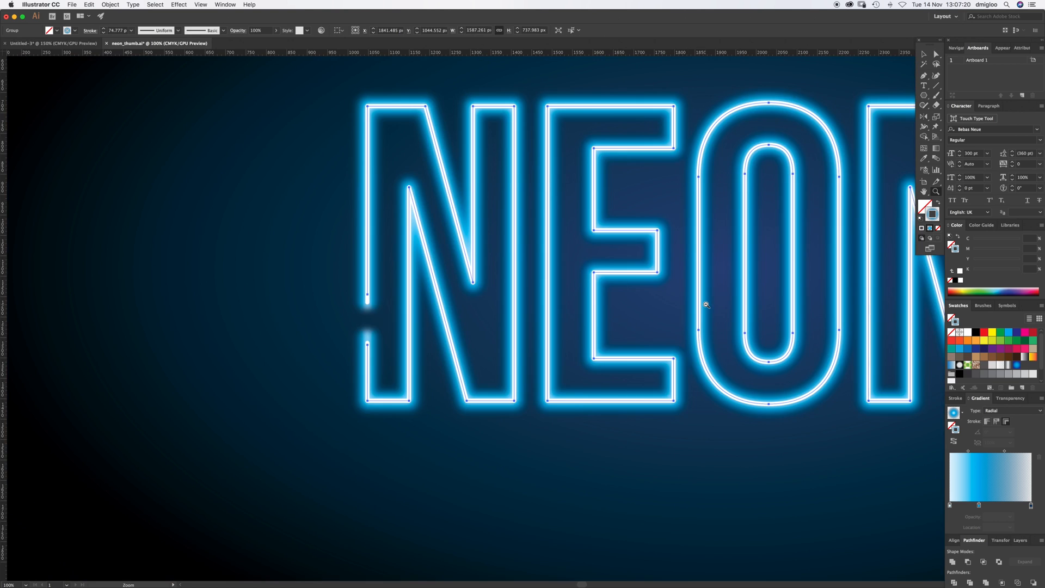
alt+click(705, 304)
alt+click(709, 300)
key(v)
click(357, 415)
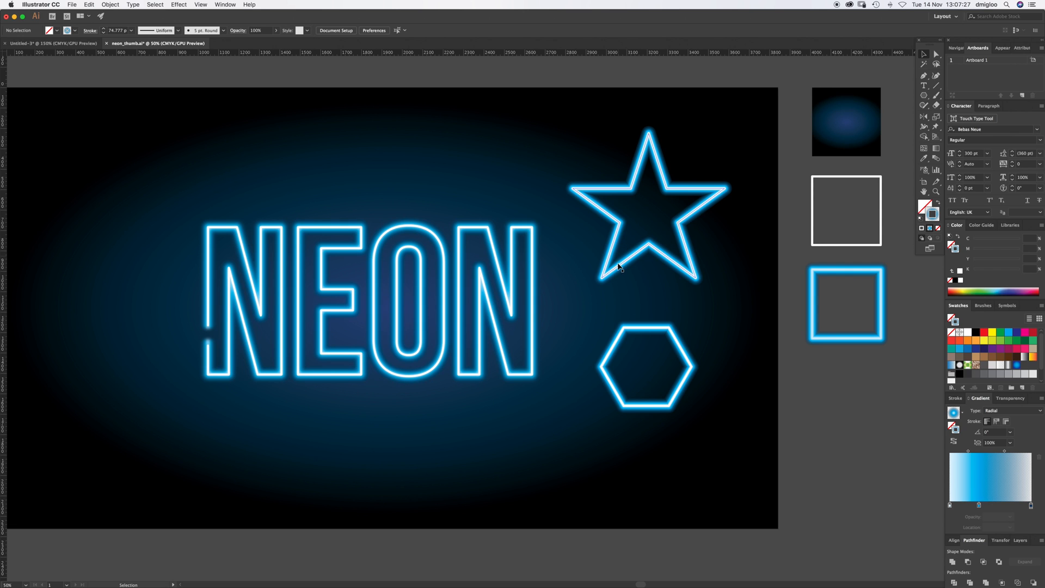
click(833, 273)
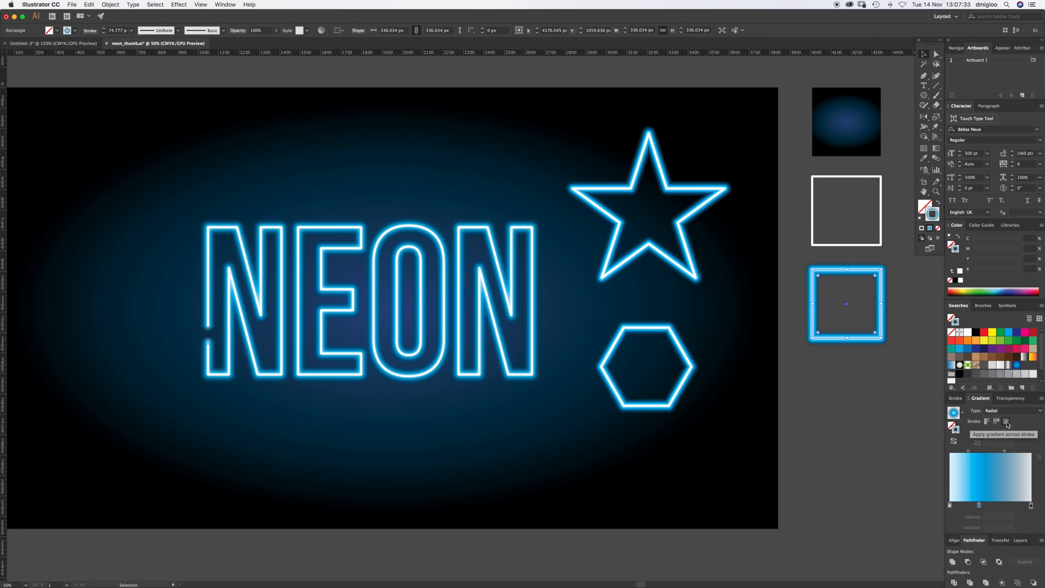
click(558, 324)
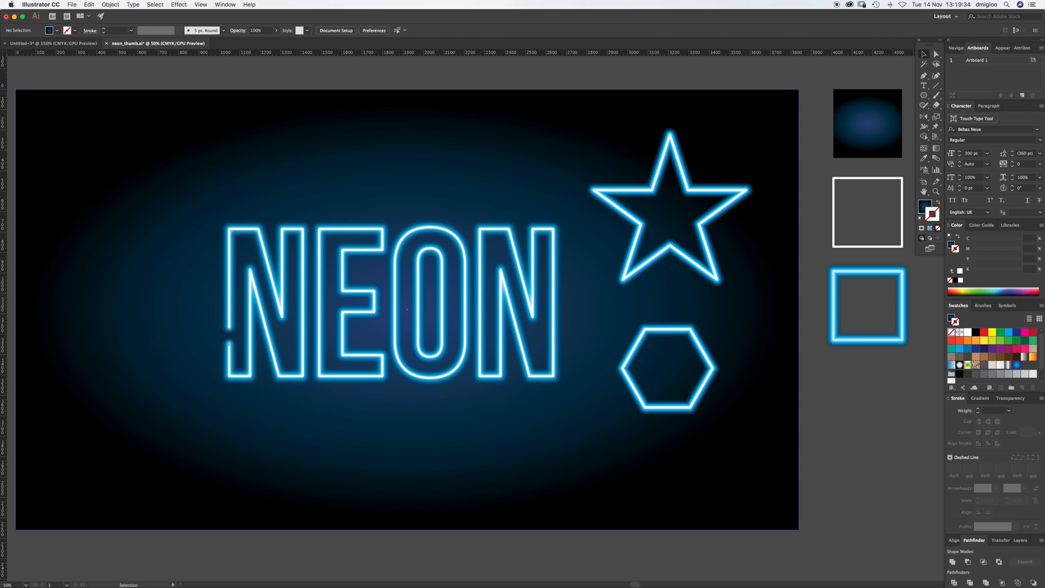
Select the background and all sign artwork, open Recolor Artwork in colour wheel editing mode, and link the harmony colours
drag(97, 74, 732, 469)
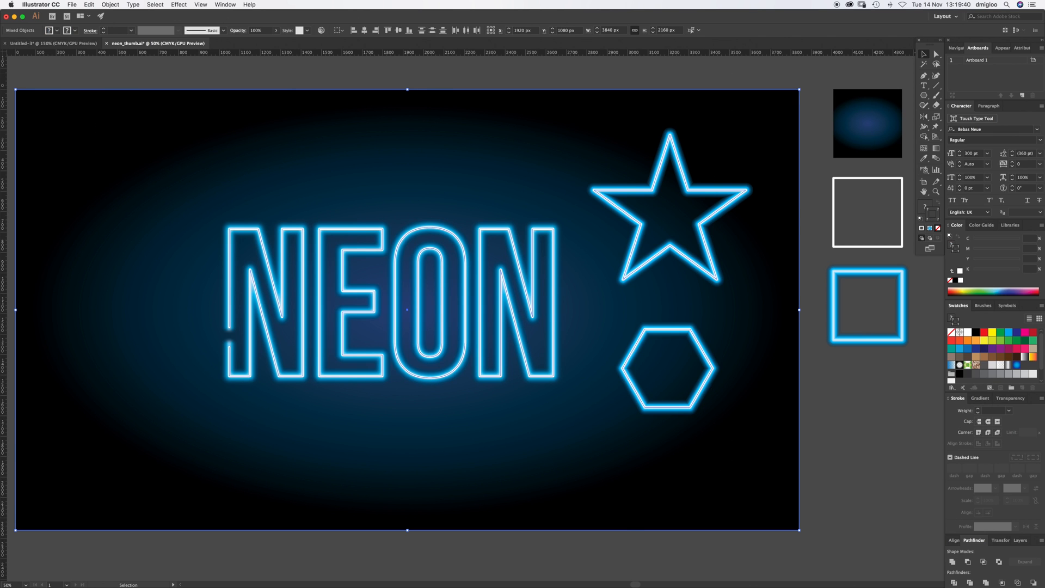
click(89, 5)
mouse_move(183, 137)
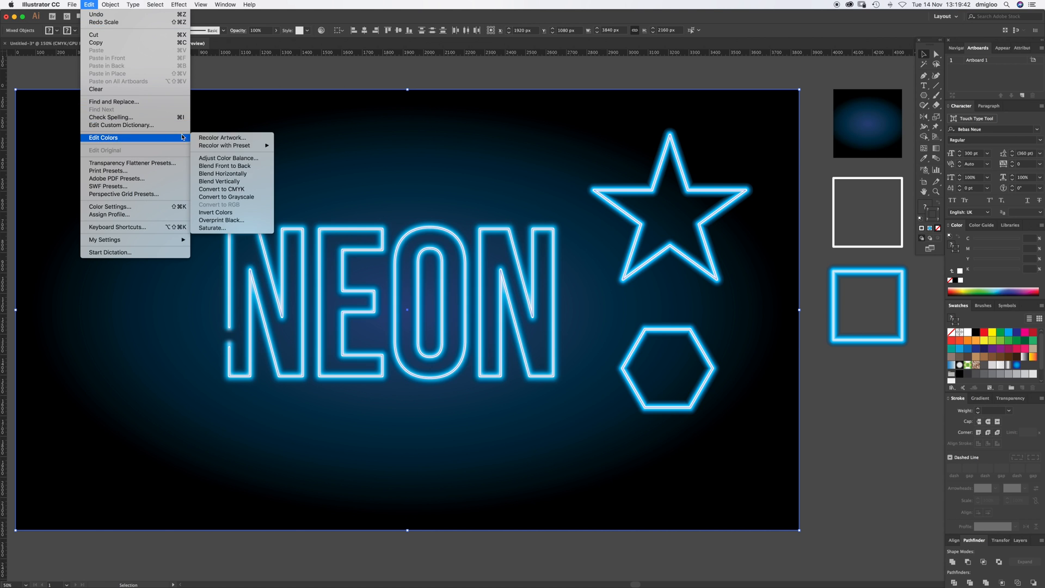
click(250, 138)
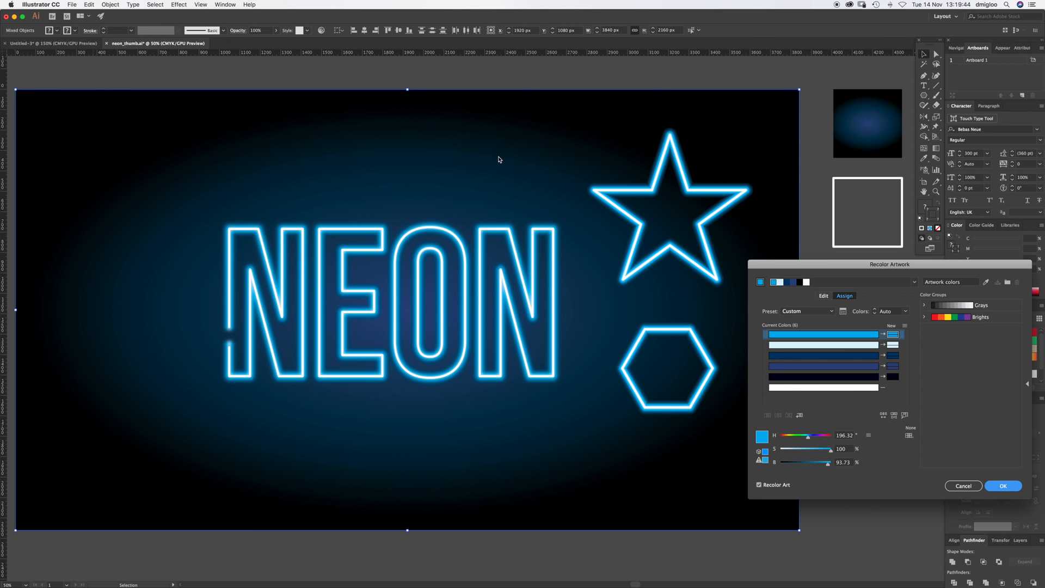
drag(820, 262, 775, 295)
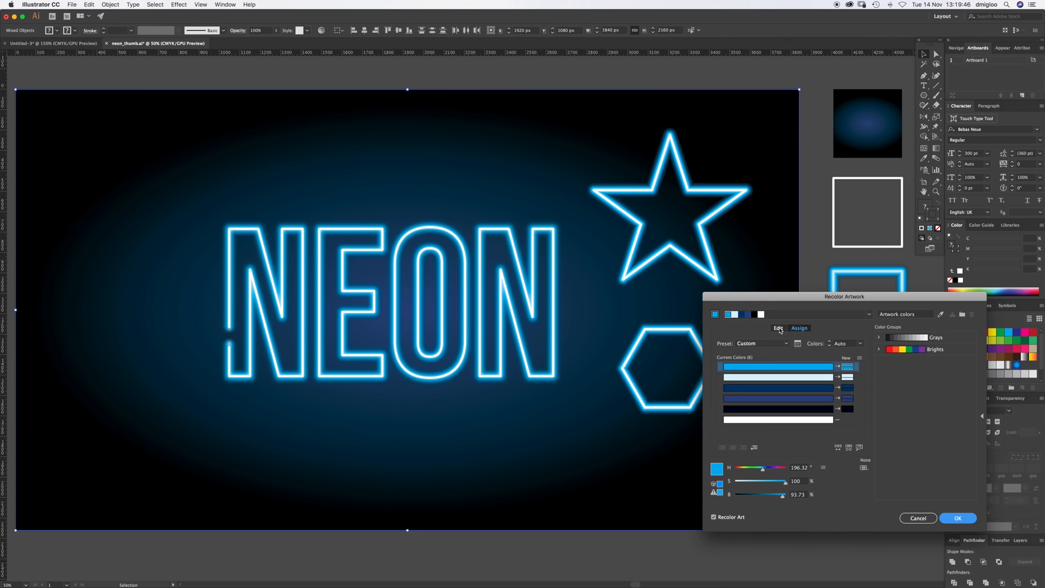
click(778, 328)
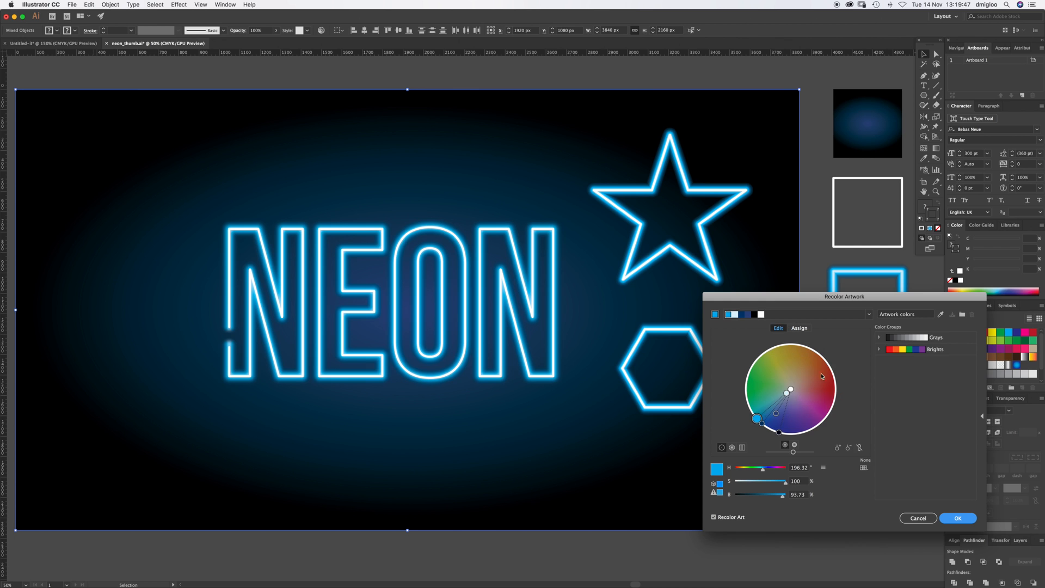
click(860, 448)
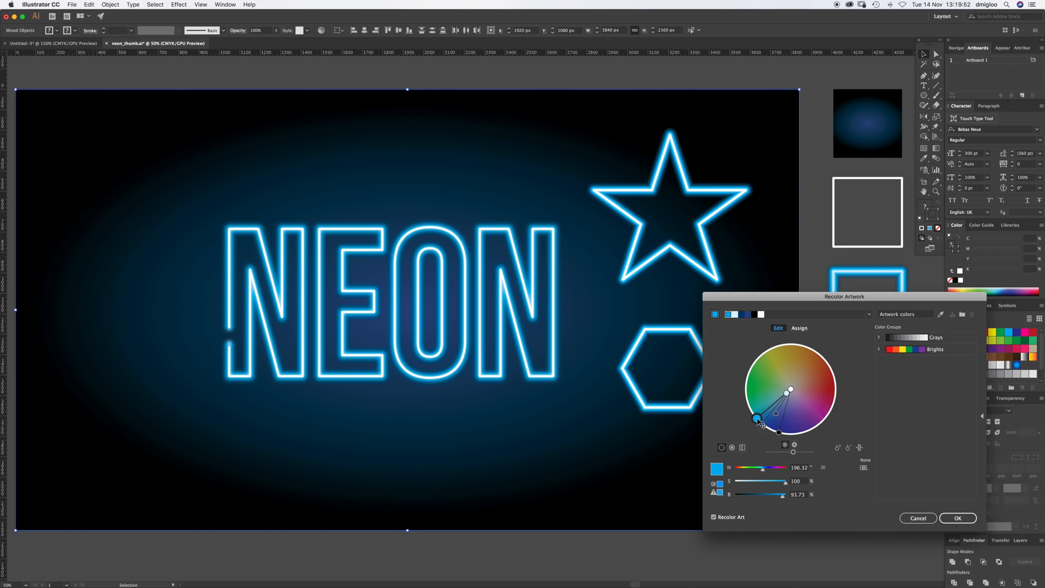
Shift the linked colours through purple to bright green with hue 85.75°, saturation 98.86% and brightness 93.73%, and apply the recolouring
drag(758, 419, 813, 424)
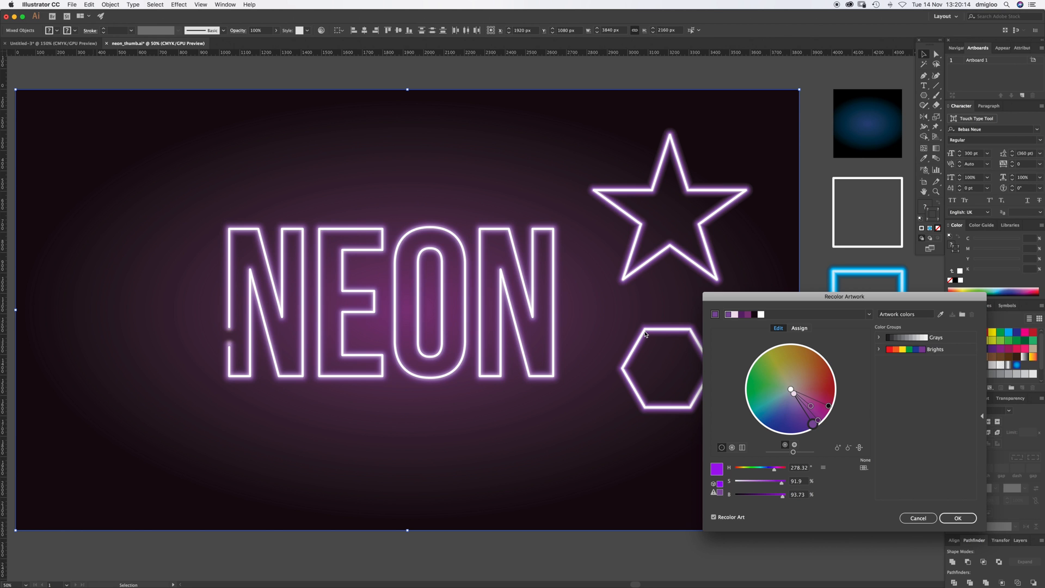
drag(828, 406, 756, 360)
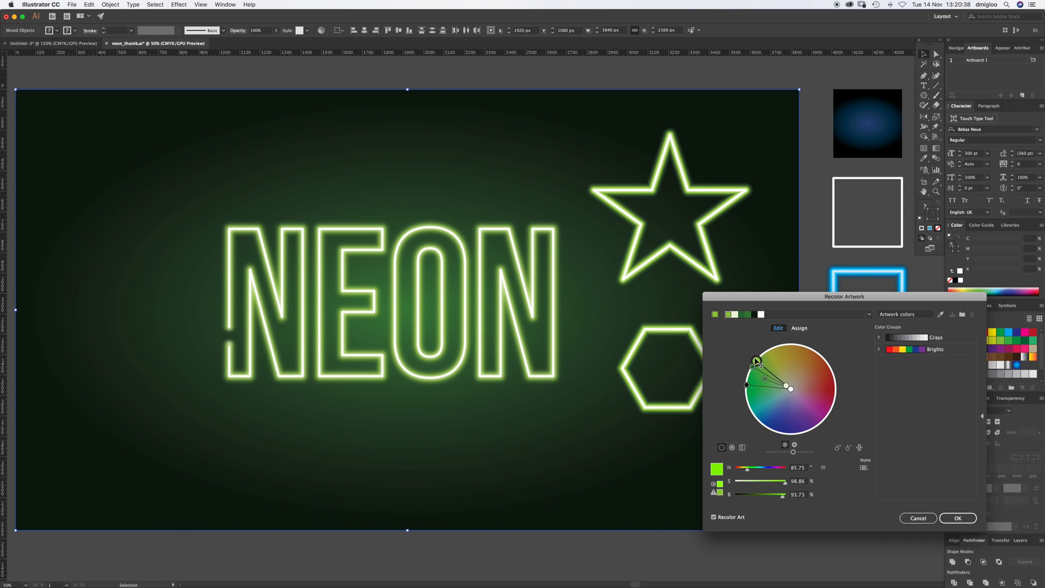
click(958, 518)
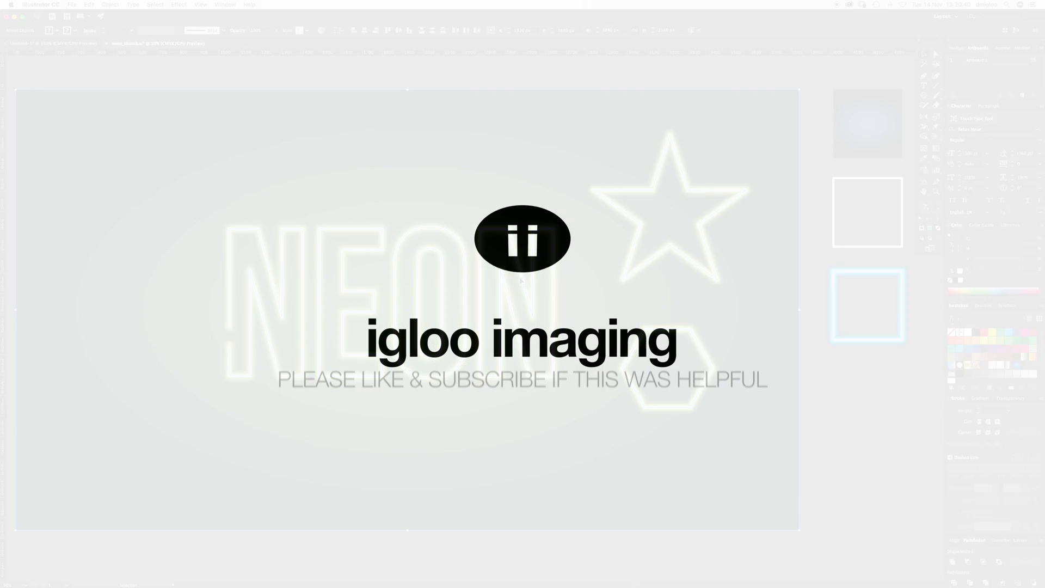